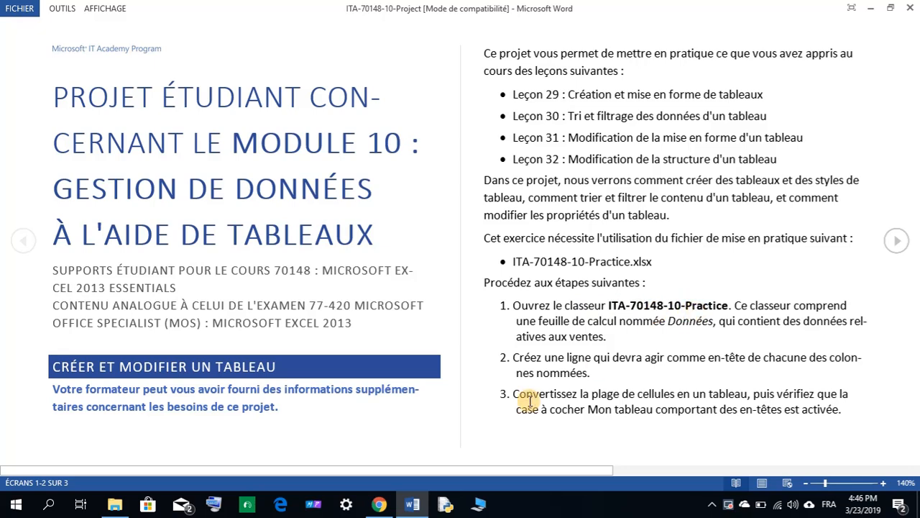
# Open the ITA-70148-10-Practice workbook from the student files folder alongside the project instructions.
pyautogui.click(115, 505)
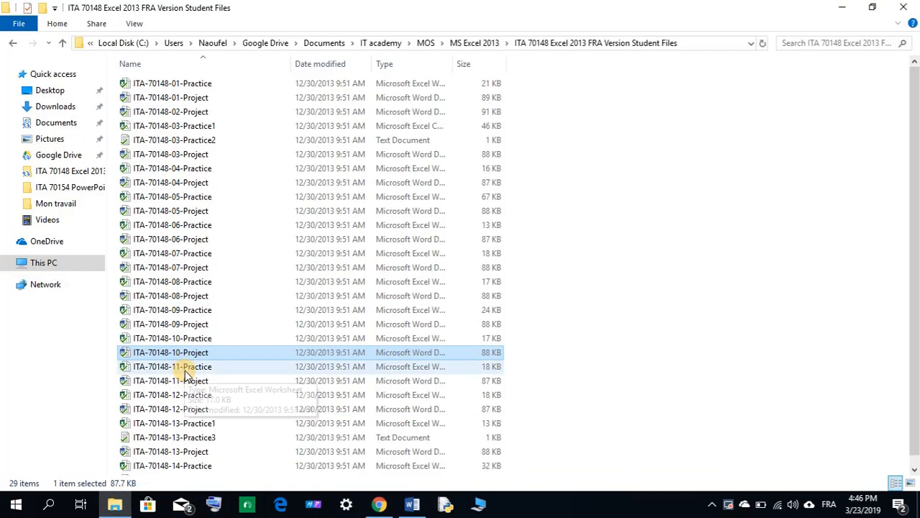
pyautogui.click(194, 341)
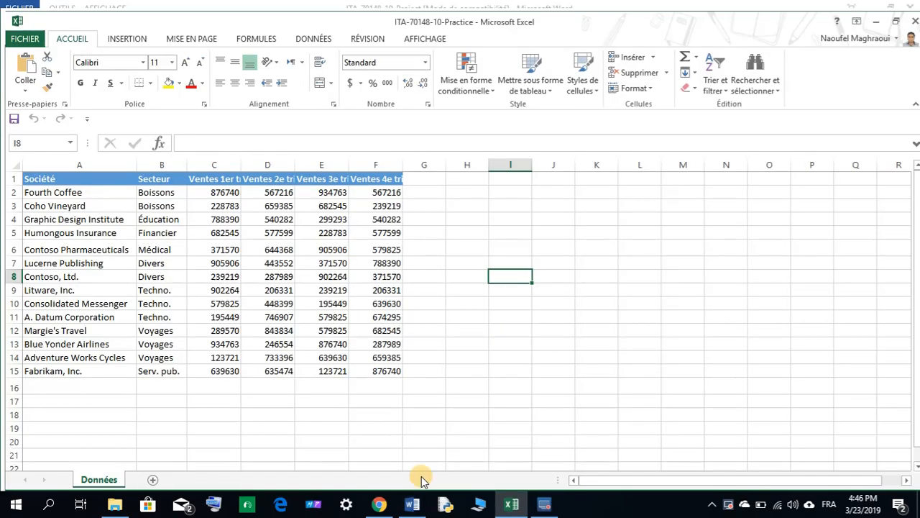
pyautogui.click(412, 504)
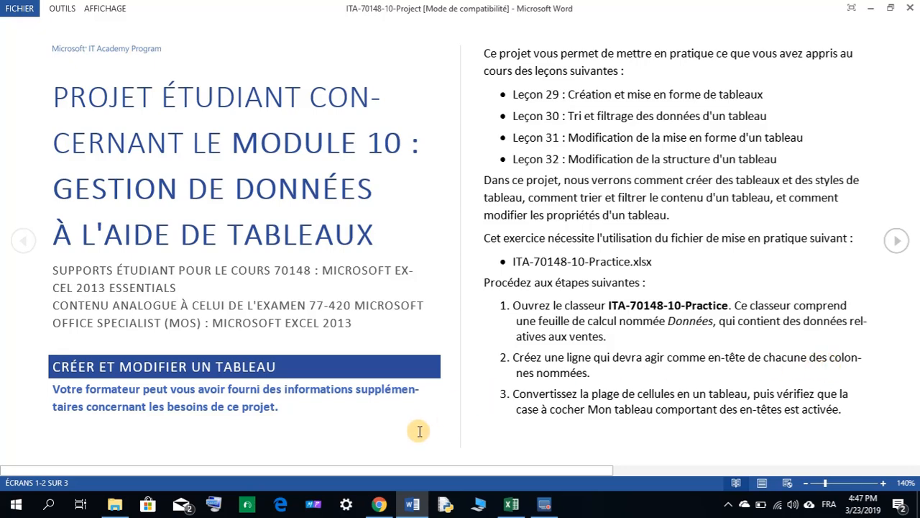
pyautogui.click(512, 503)
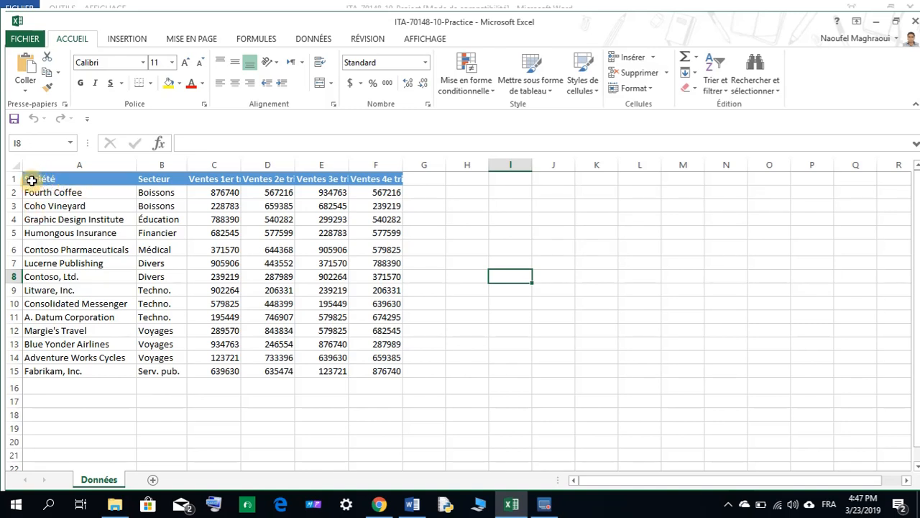
# Convert the range A1:F15 on the Données sheet into a table with headers.
pyautogui.moveTo(32, 178); pyautogui.dragTo(372, 369)
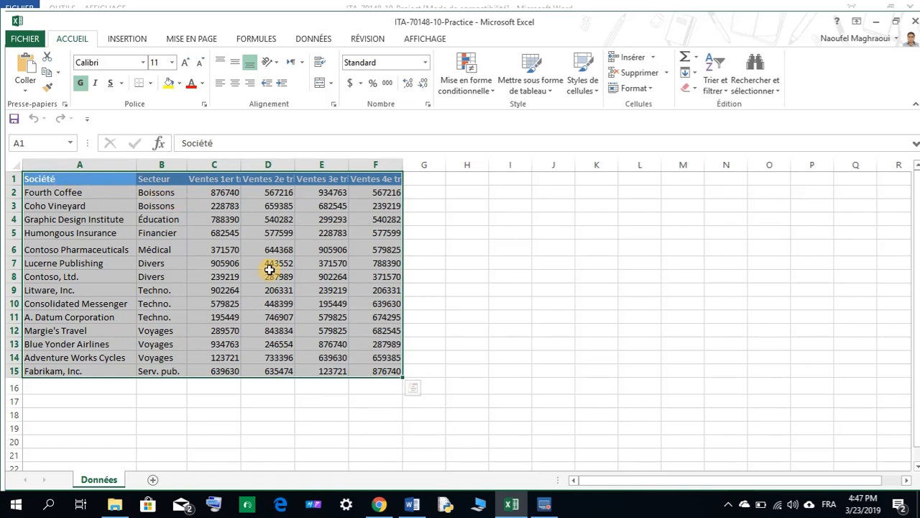
pyautogui.click(128, 39)
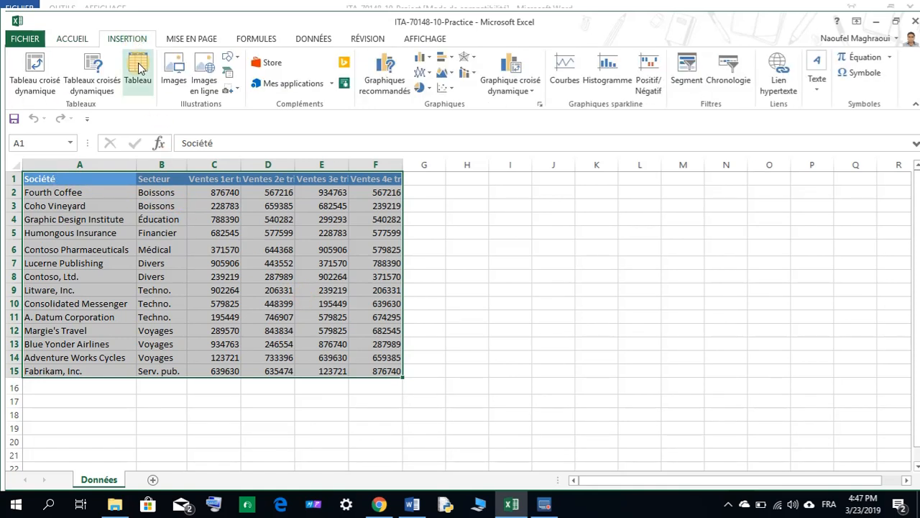
pyautogui.click(138, 69)
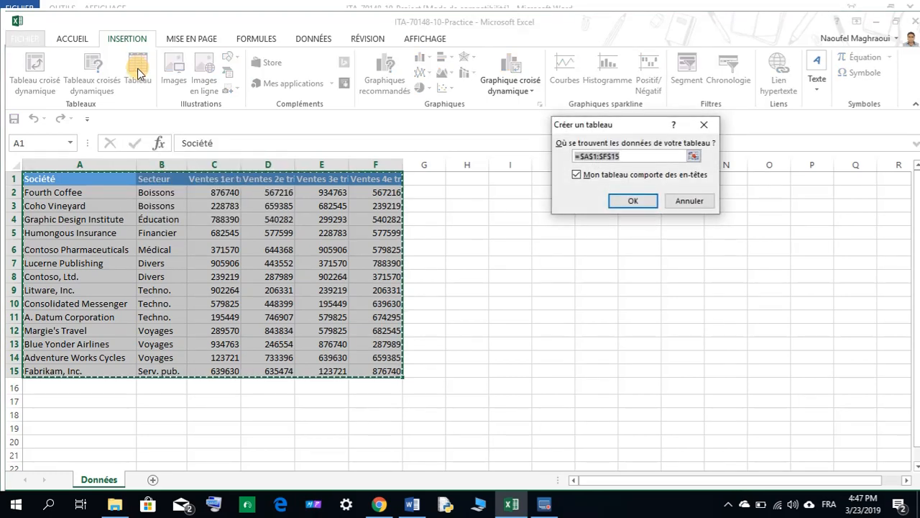
pyautogui.click(633, 201)
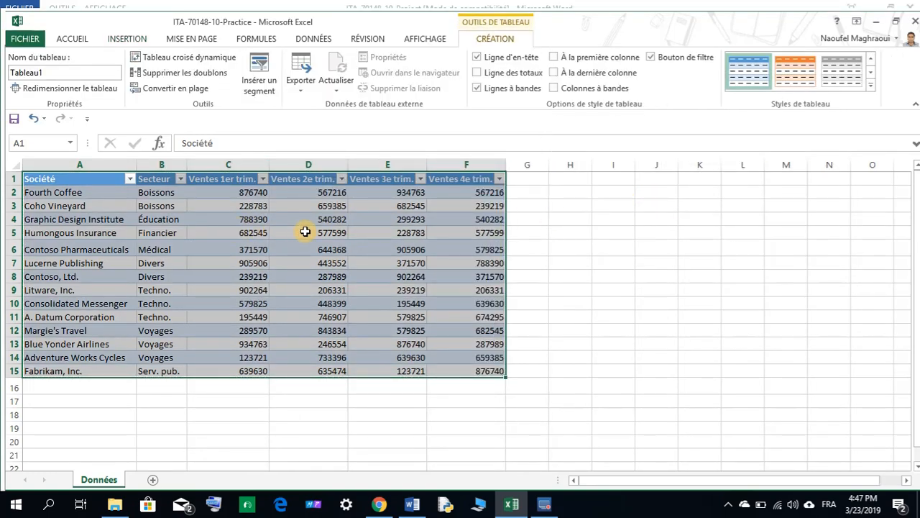
pyautogui.click(534, 252)
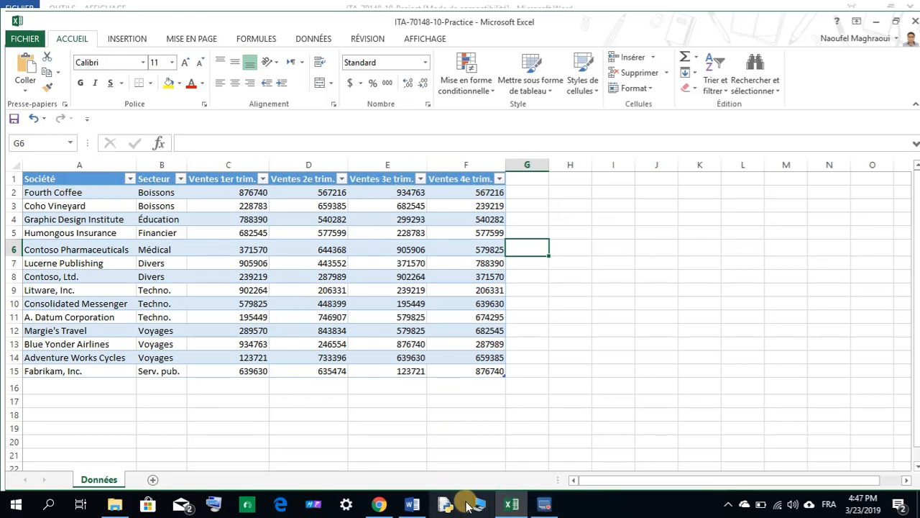
# Read the next page of the project instructions in the Word document.
pyautogui.click(412, 504)
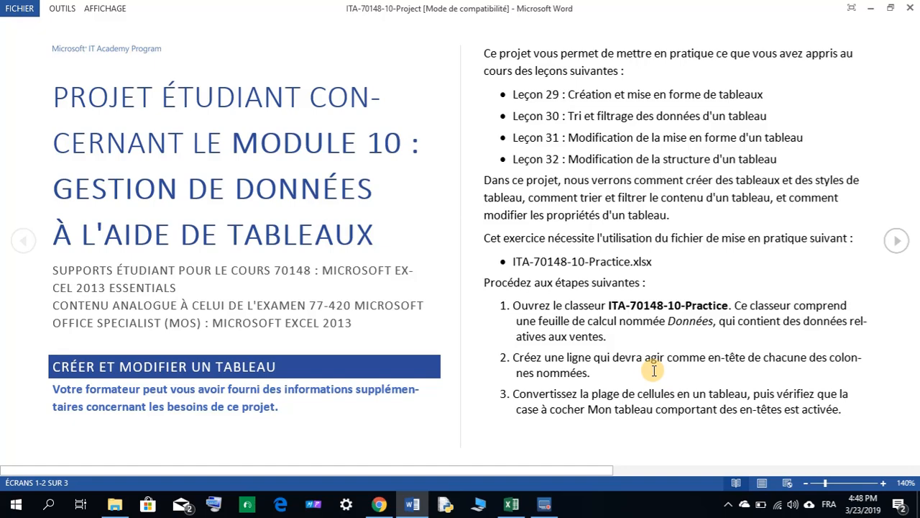
pyautogui.click(899, 241)
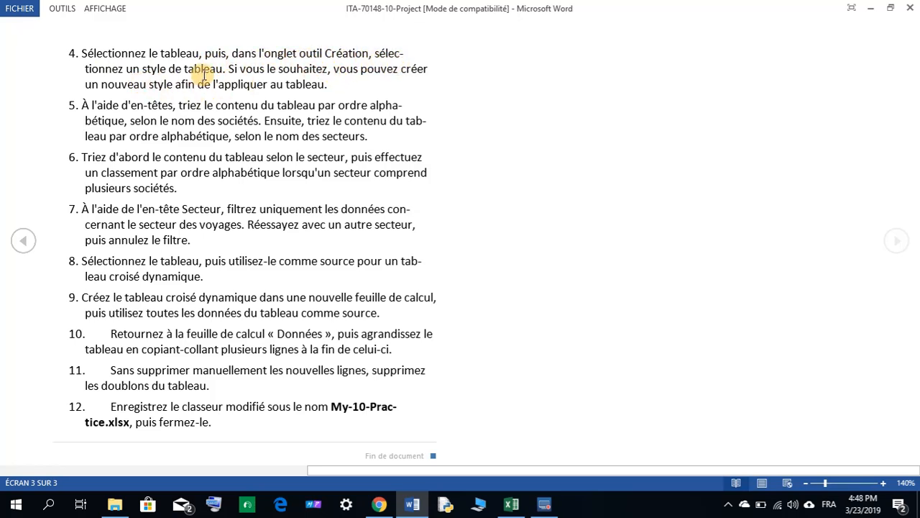
pyautogui.click(511, 504)
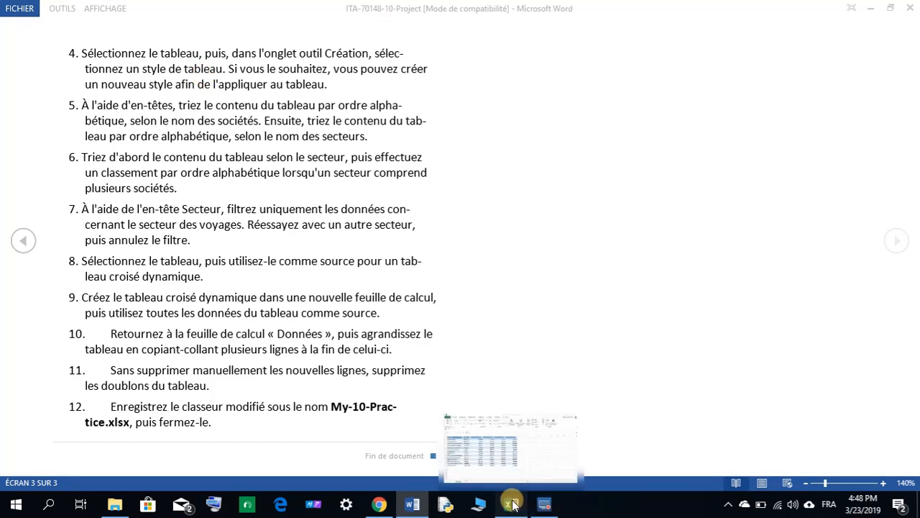
# Select the table and apply the Style de tableau moyen 7 table style.
pyautogui.moveTo(58, 179); pyautogui.dragTo(474, 372)
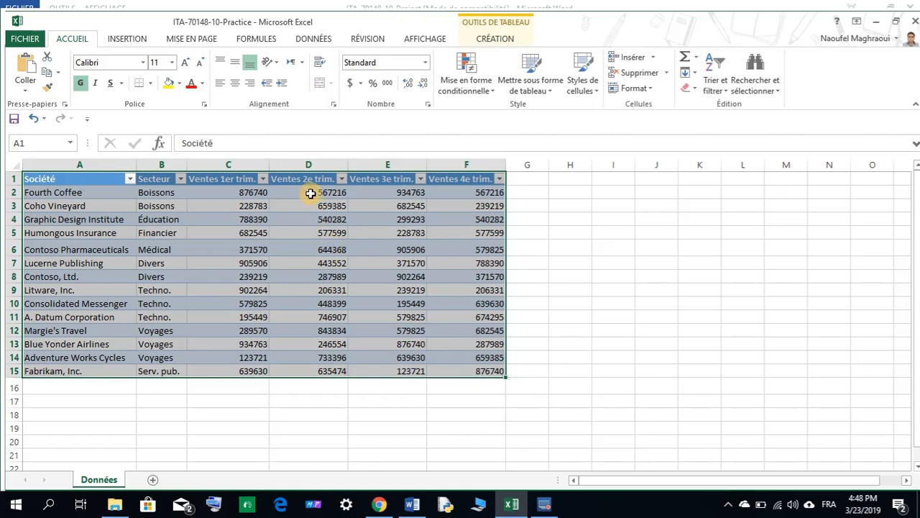
pyautogui.click(497, 40)
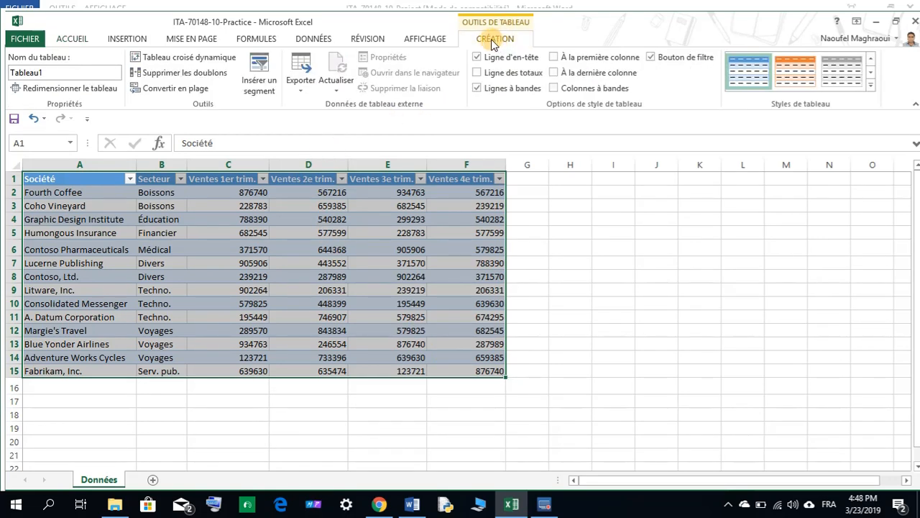
pyautogui.click(871, 87)
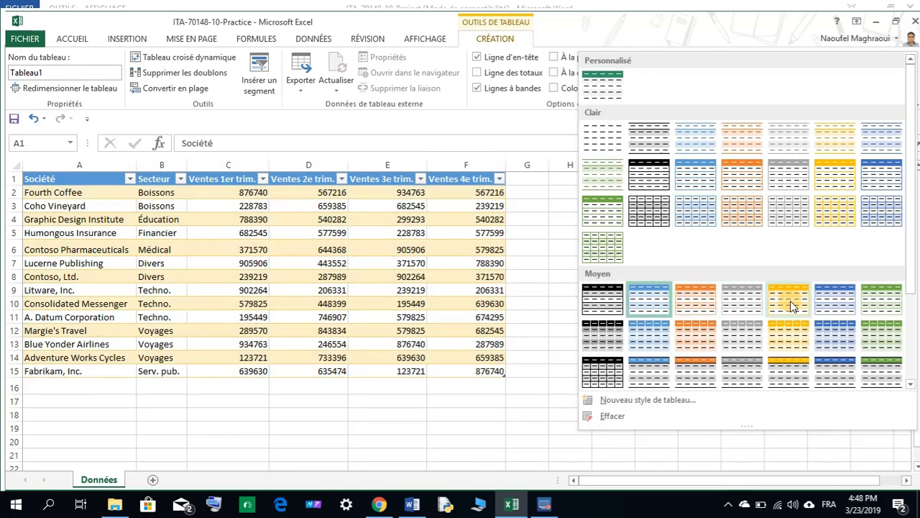
pyautogui.click(876, 300)
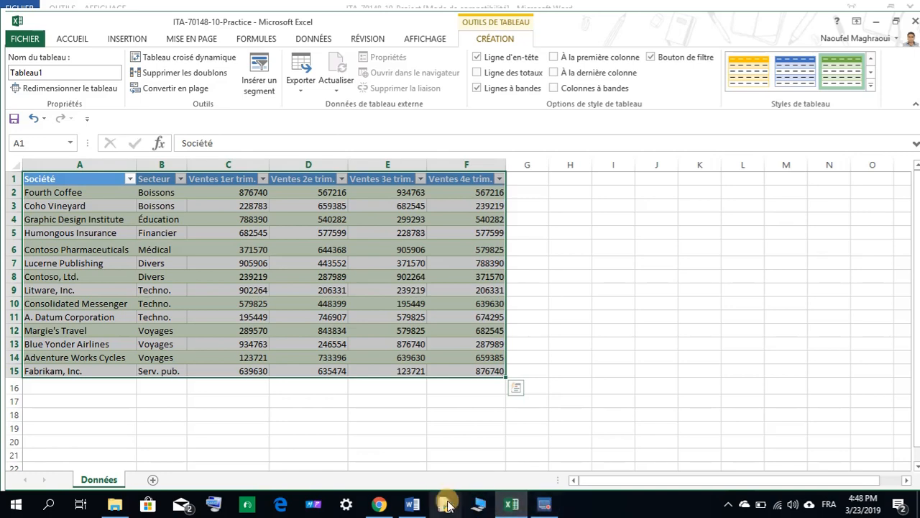
pyautogui.click(420, 506)
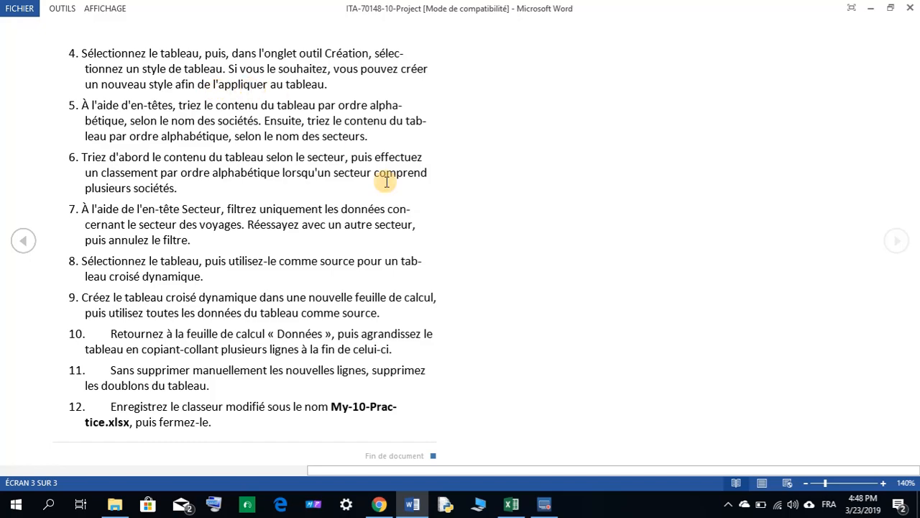
pyautogui.click(511, 504)
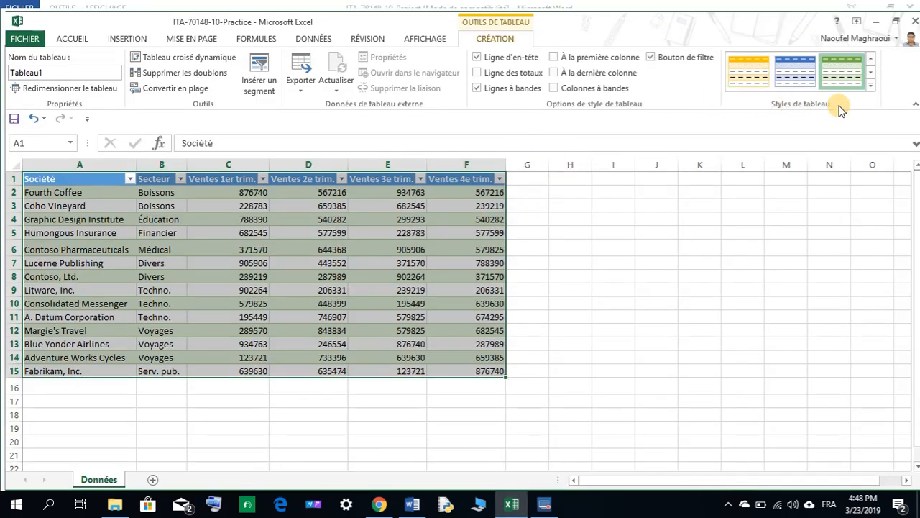
pyautogui.click(872, 85)
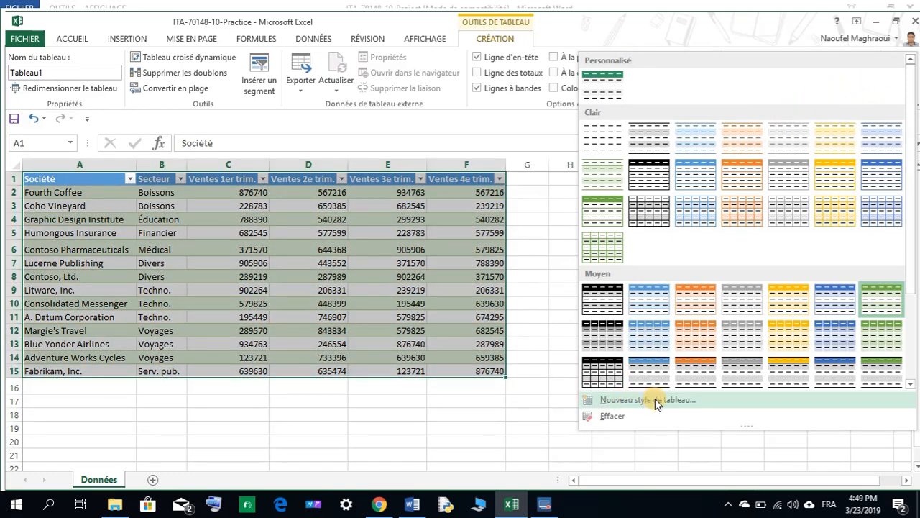
pyautogui.click(655, 399)
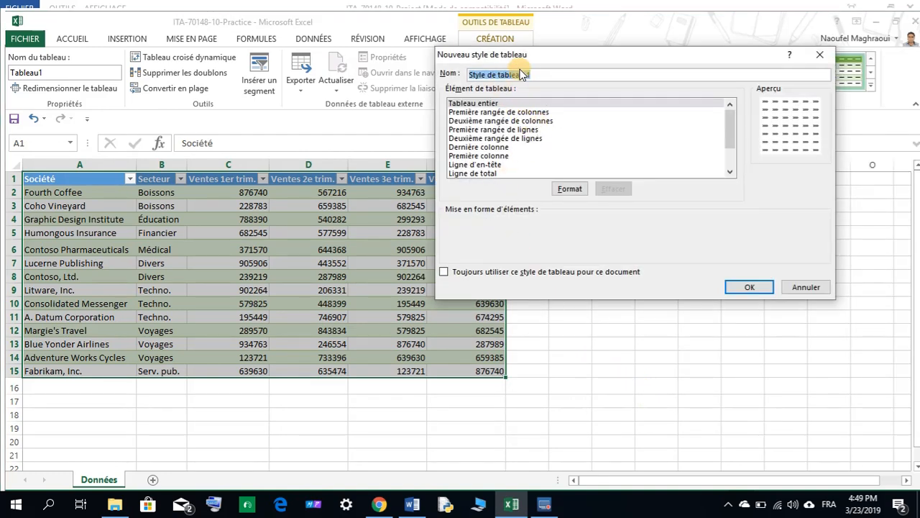
pyautogui.moveTo(537, 75); pyautogui.dragTo(465, 74)
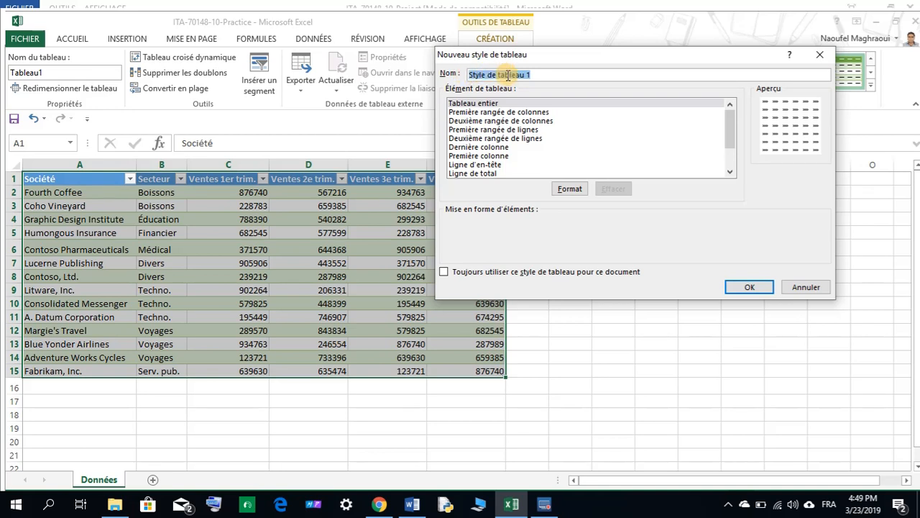
pyautogui.click(568, 189)
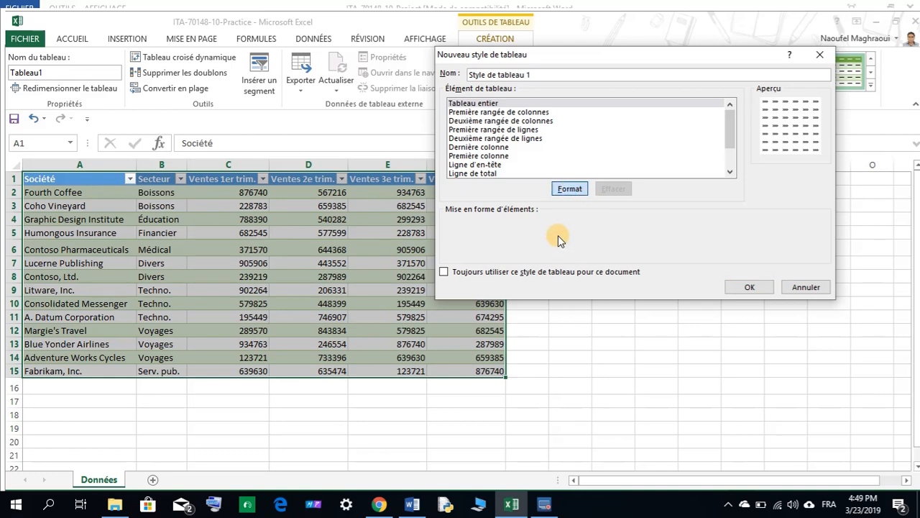
pyautogui.click(580, 188)
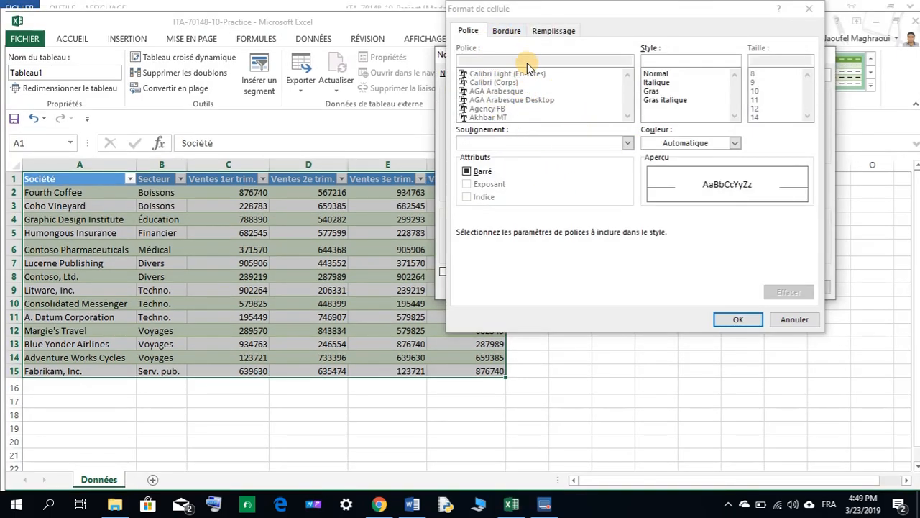
pyautogui.click(506, 32)
pyautogui.click(545, 33)
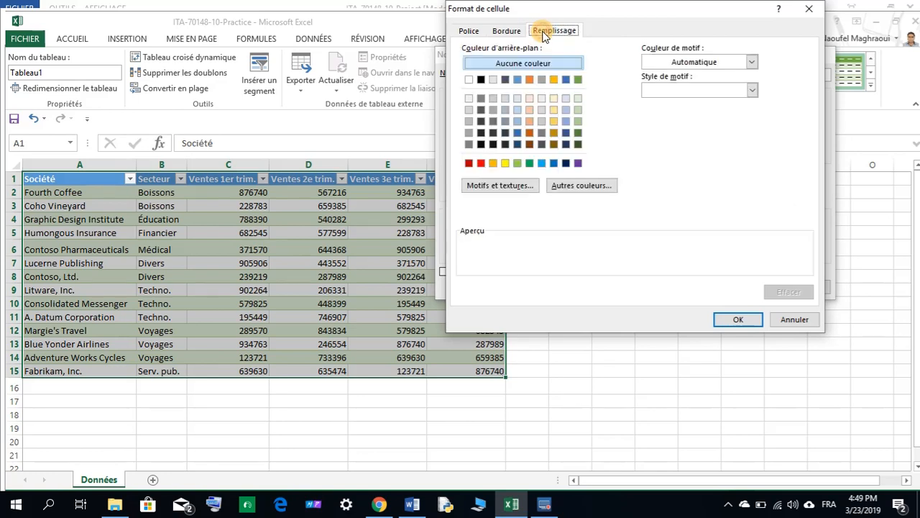
pyautogui.click(773, 317)
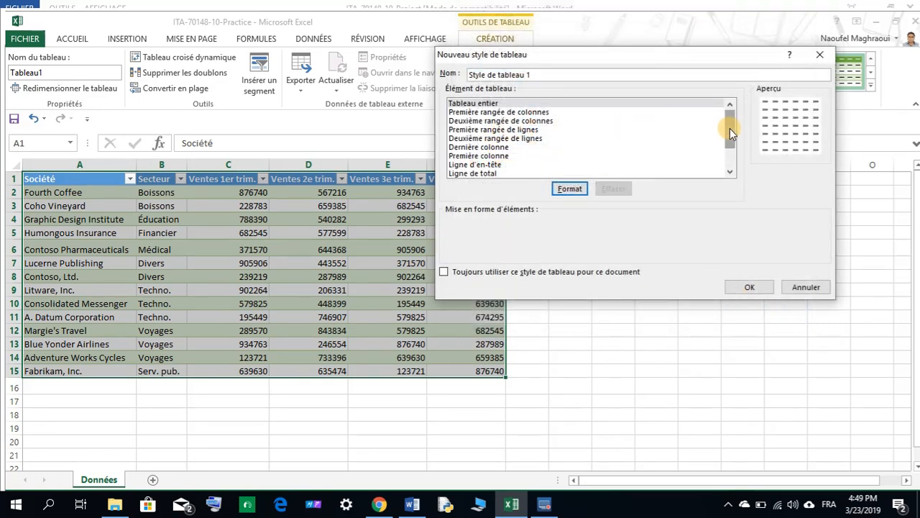
pyautogui.moveTo(730, 128); pyautogui.dragTo(729, 149)
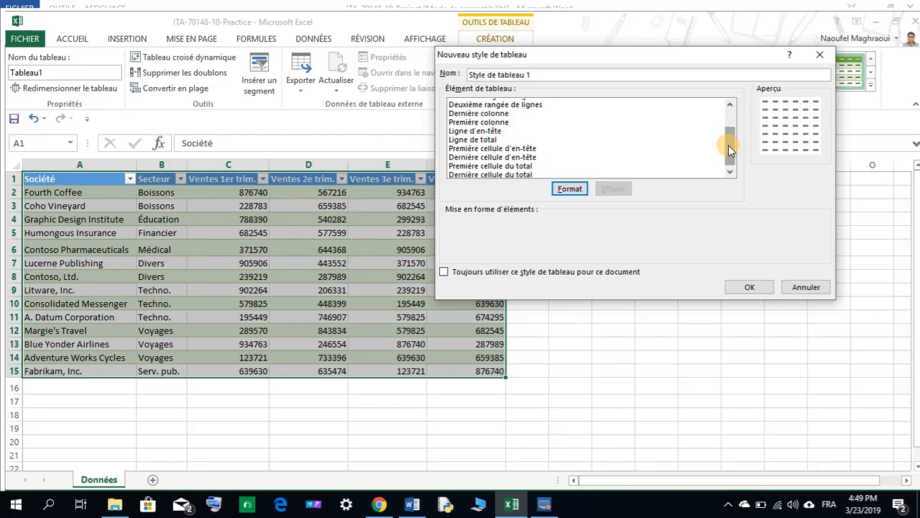
pyautogui.click(805, 287)
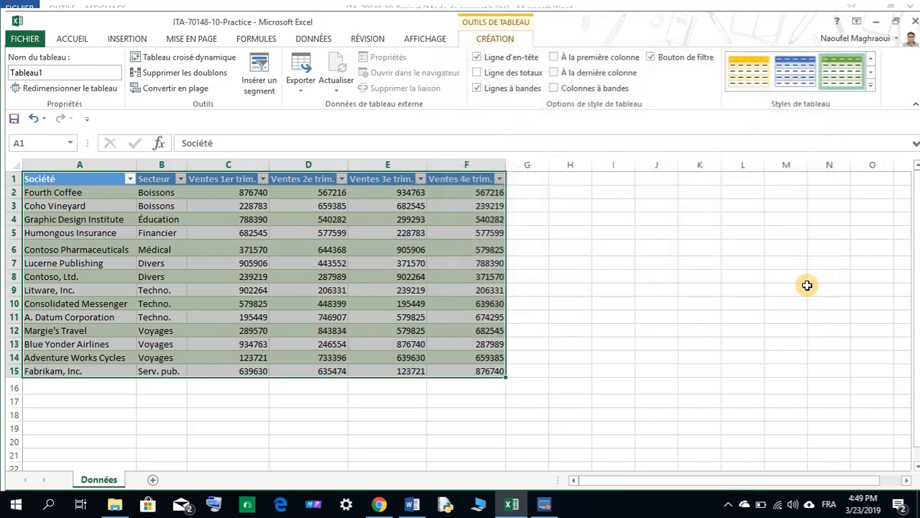
pyautogui.click(870, 87)
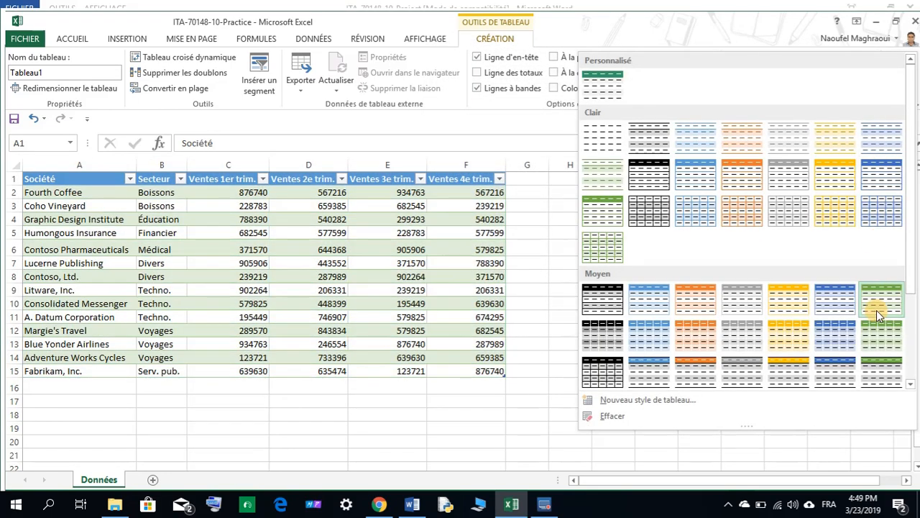
pyautogui.click(877, 307)
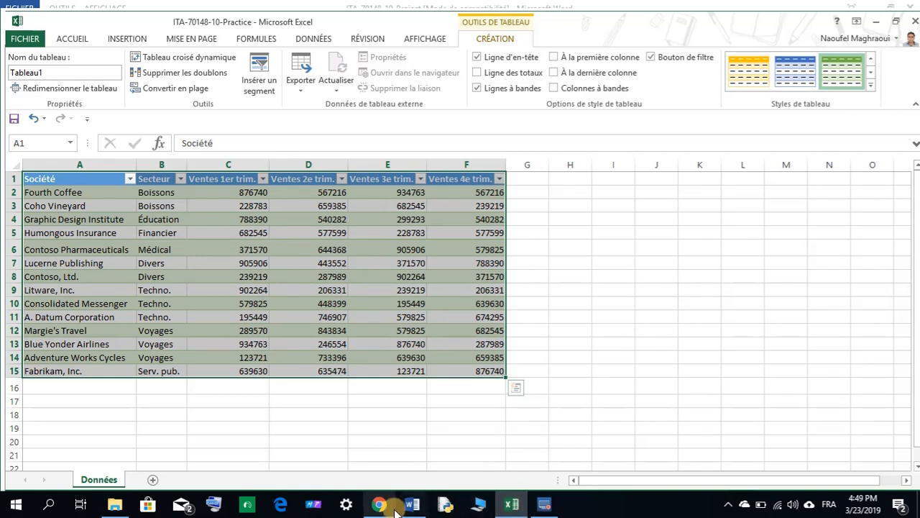
# Sort the table alphabetically from A to Z by the Société column.
pyautogui.click(412, 506)
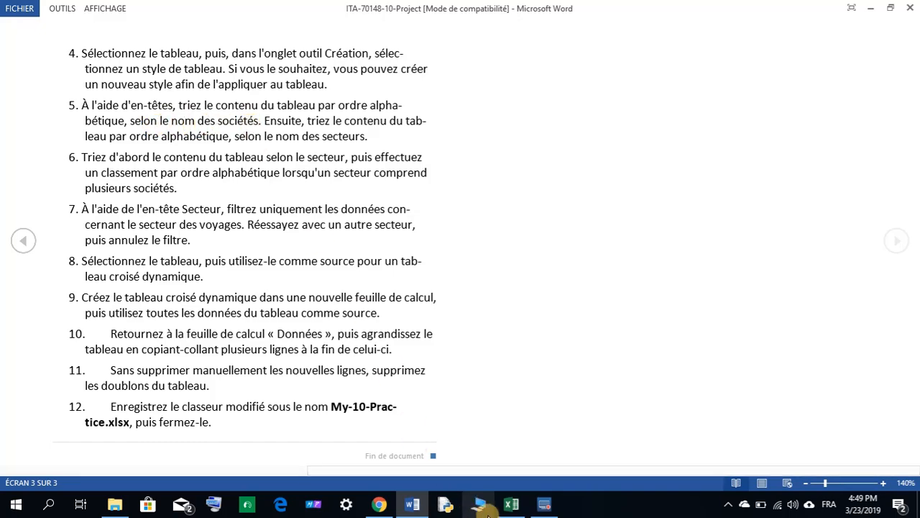
pyautogui.click(512, 504)
pyautogui.click(313, 316)
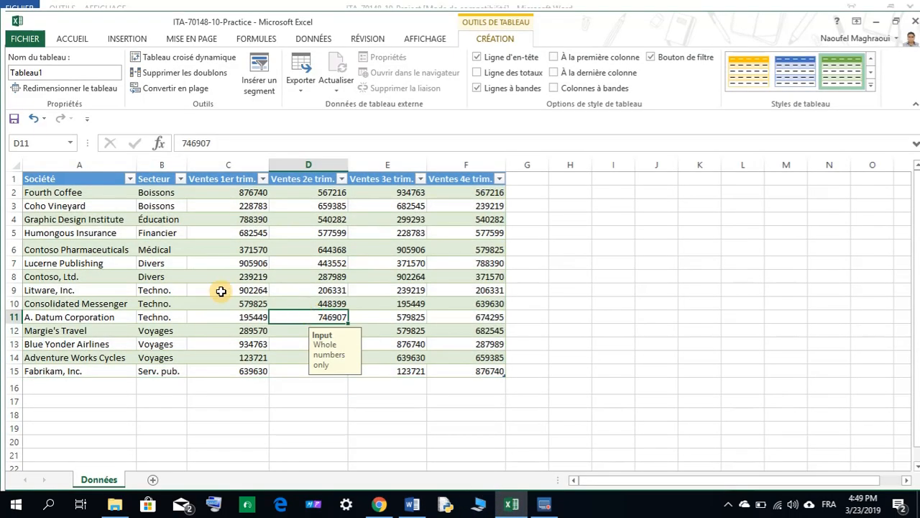
pyautogui.click(129, 180)
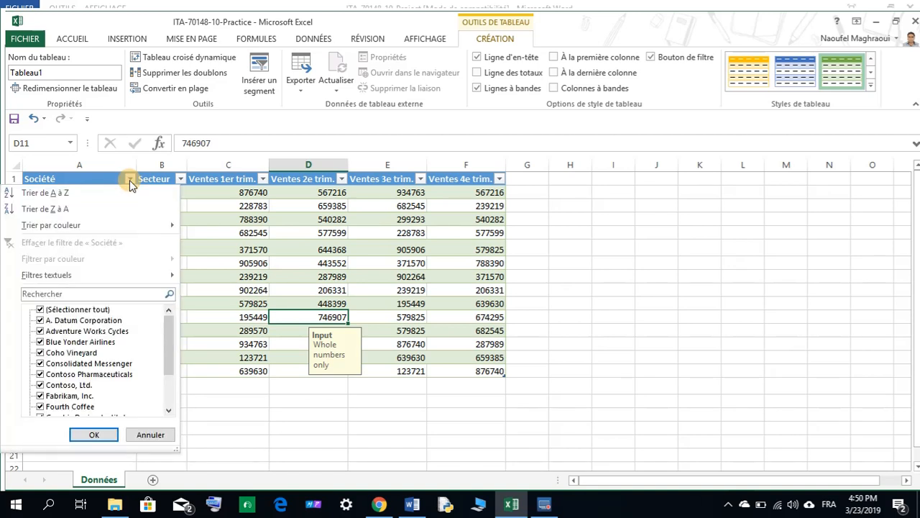
pyautogui.click(64, 194)
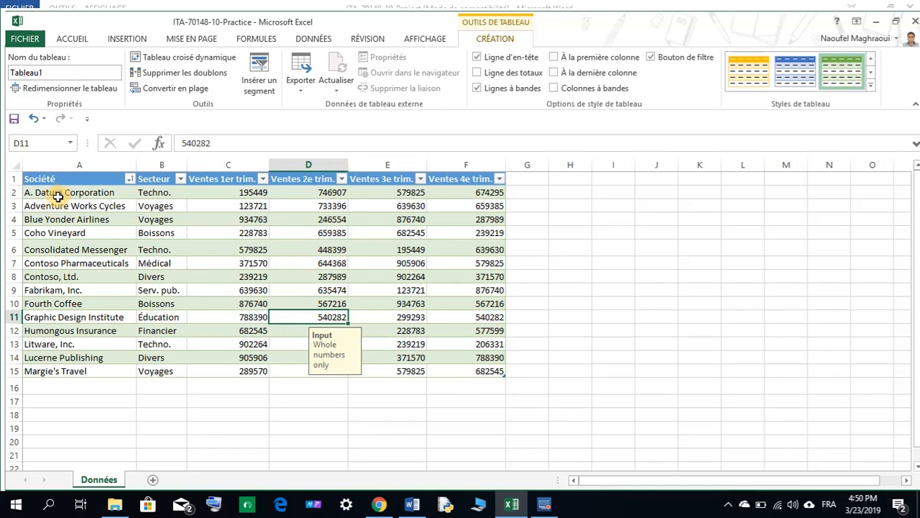
pyautogui.click(196, 425)
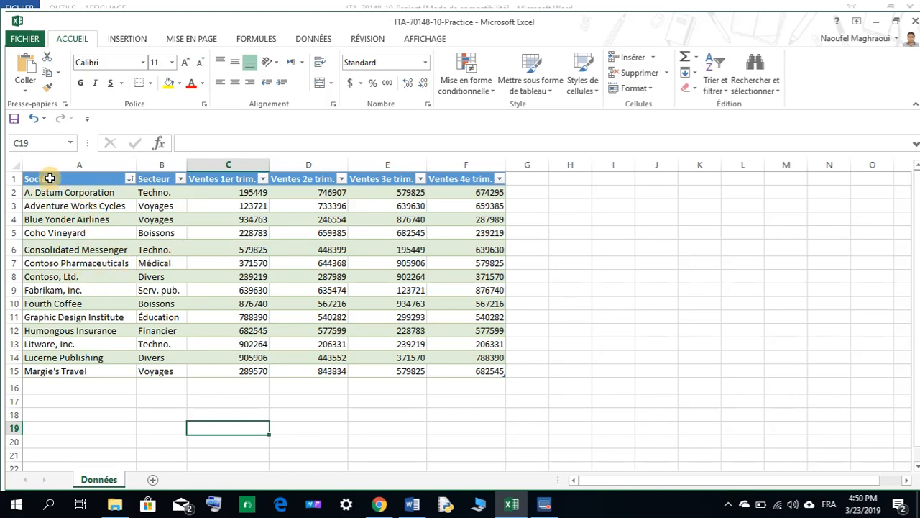
pyautogui.click(412, 506)
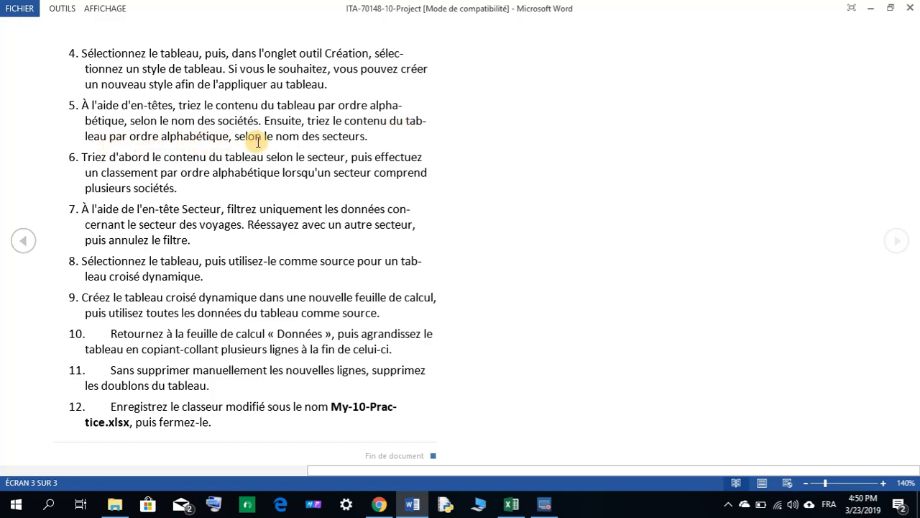
# Sort the table alphabetically from A to Z by the Secteur column.
pyautogui.click(506, 501)
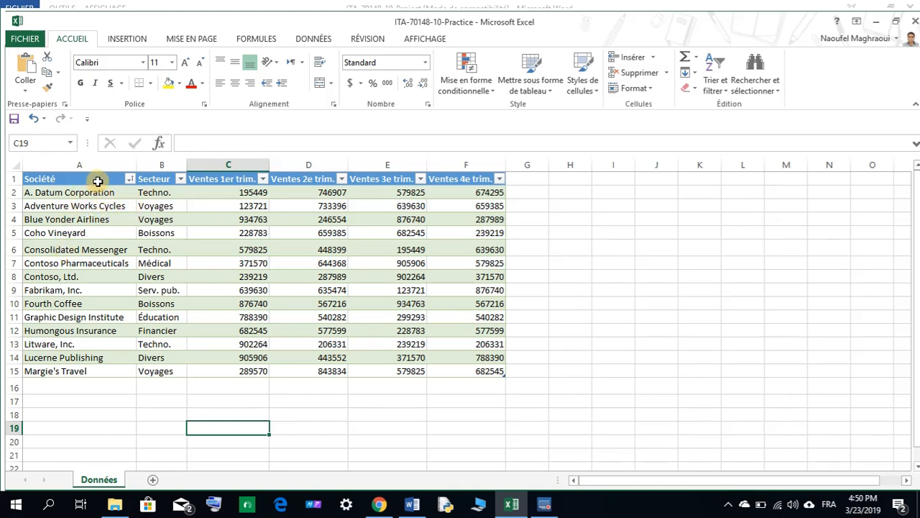
pyautogui.click(182, 180)
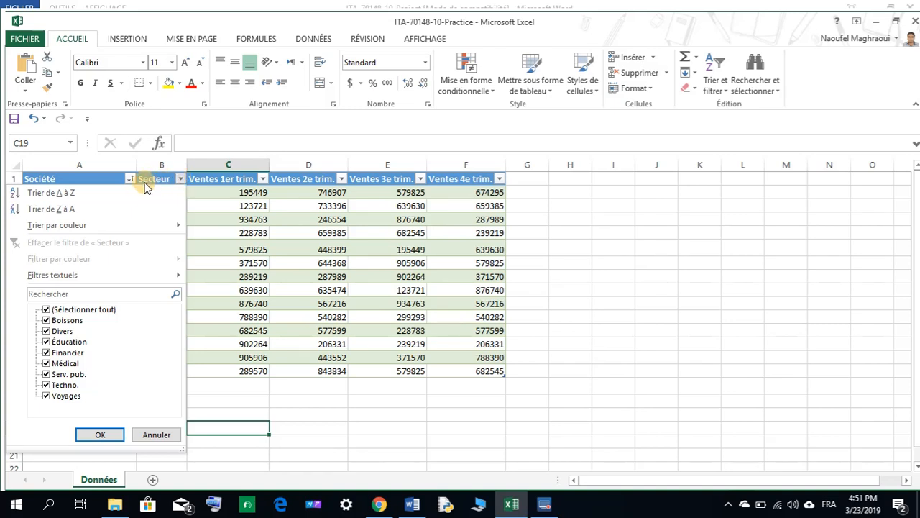
pyautogui.click(96, 194)
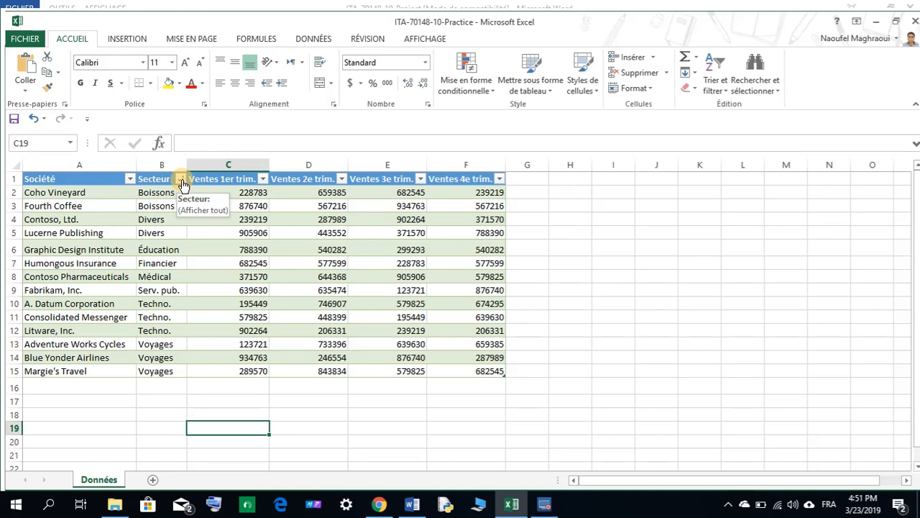
# Switch to the Word document to review the next sorting instruction.
pyautogui.click(374, 505)
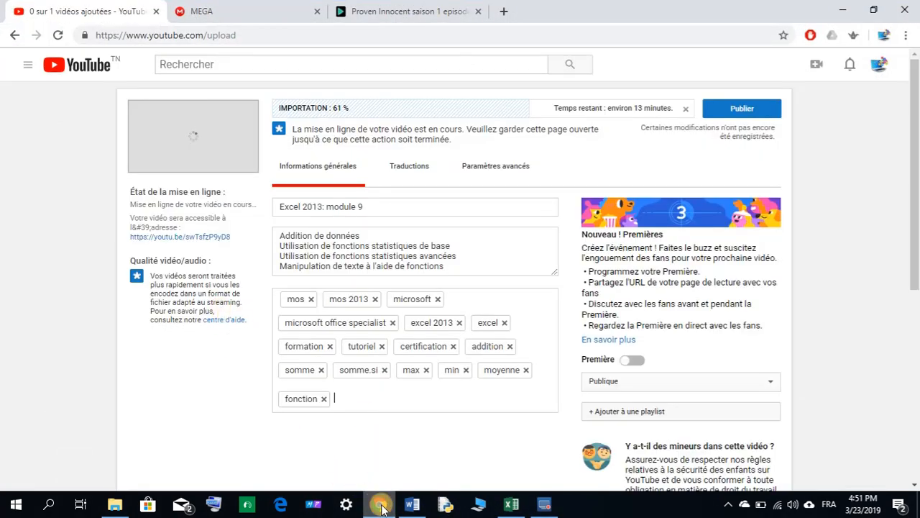
pyautogui.click(379, 504)
pyautogui.click(406, 500)
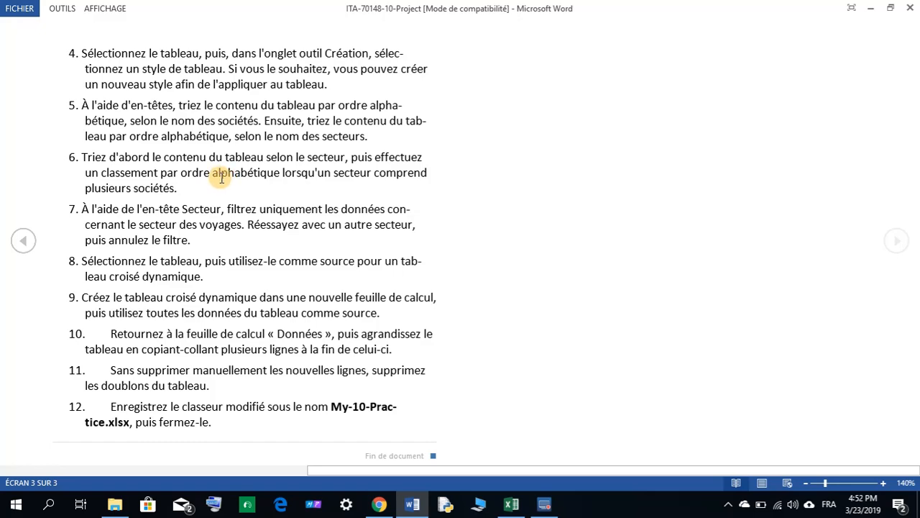
pyautogui.click(511, 503)
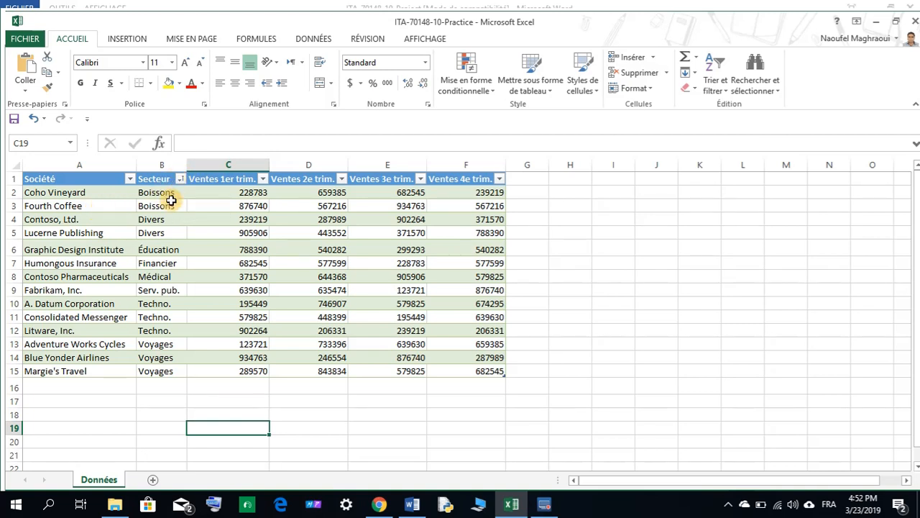
pyautogui.click(129, 179)
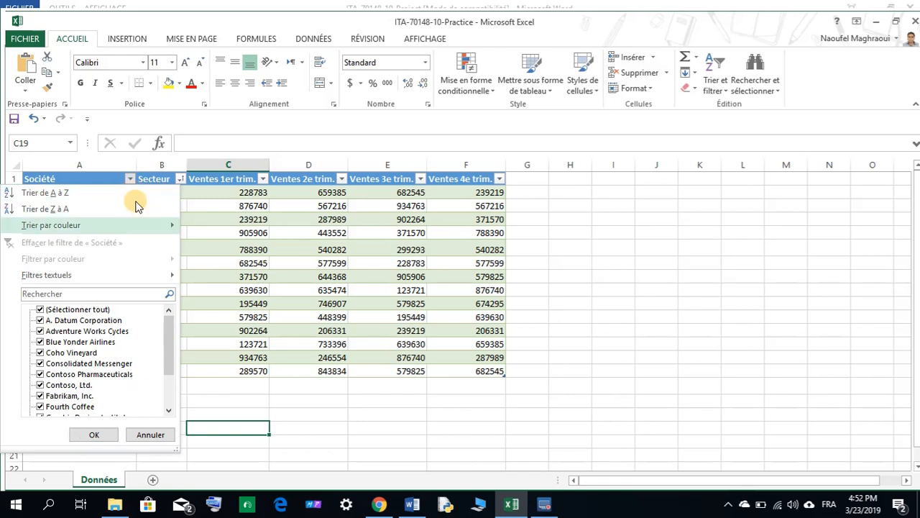
pyautogui.moveTo(171, 327); pyautogui.dragTo(169, 378)
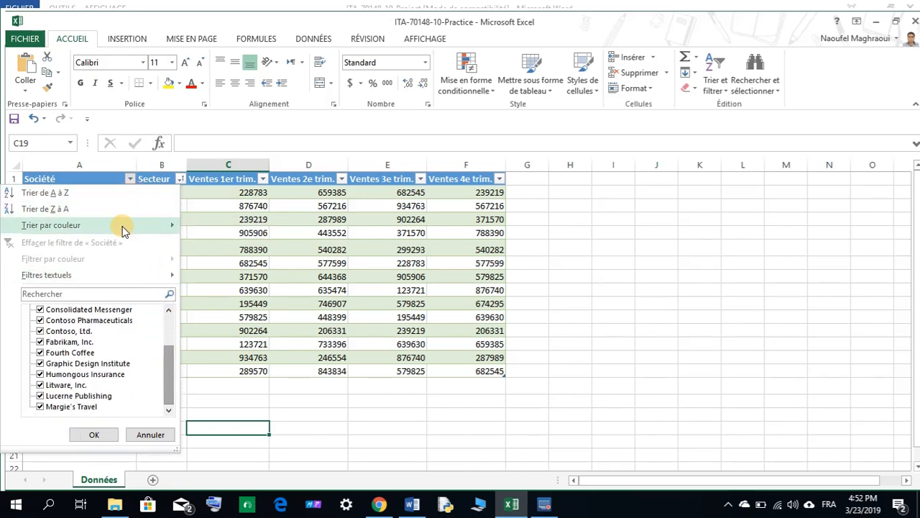
pyautogui.moveTo(89, 231)
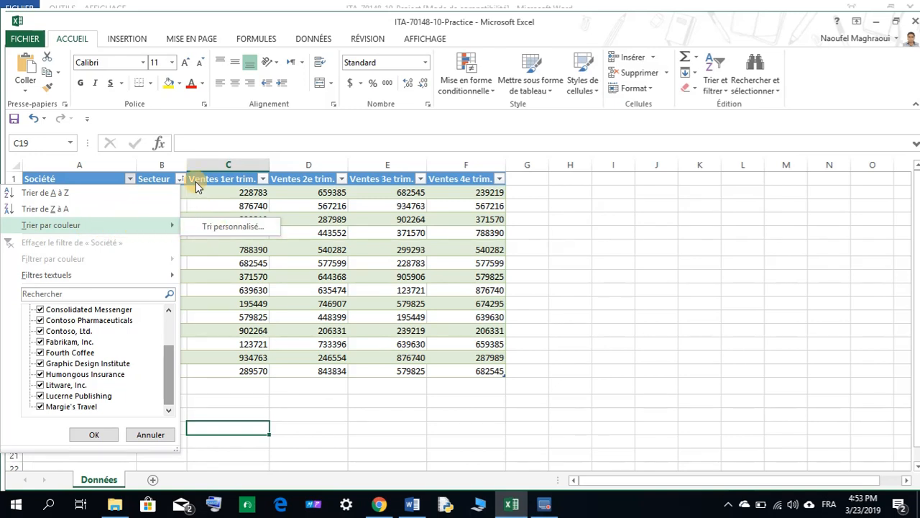
pyautogui.click(193, 138)
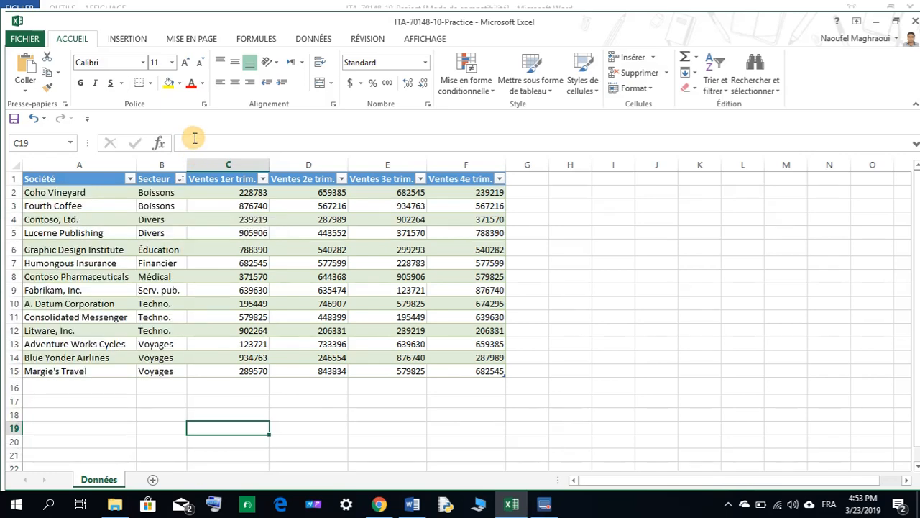
# Apply a custom sort by Secteur, then by Société, both in A to Z order.
pyautogui.click(129, 180)
pyautogui.moveTo(100, 225)
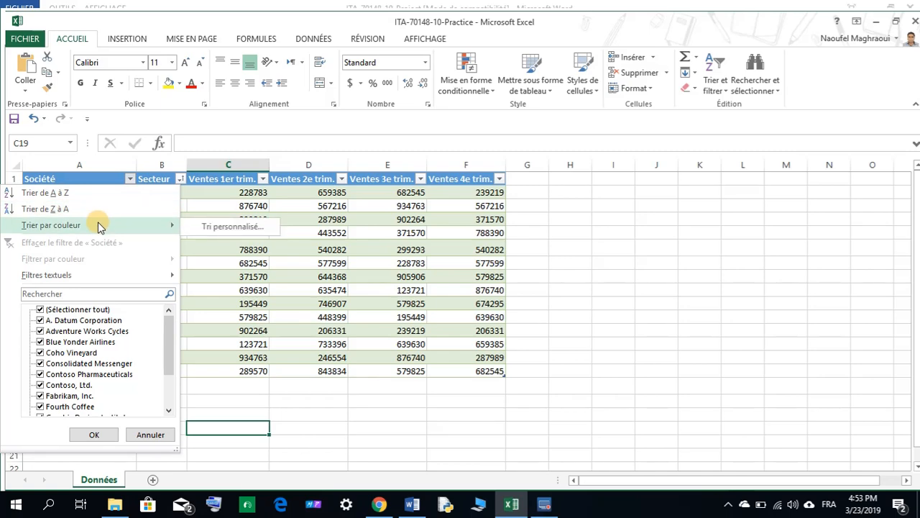
pyautogui.click(238, 228)
pyautogui.moveTo(475, 100); pyautogui.dragTo(388, 103)
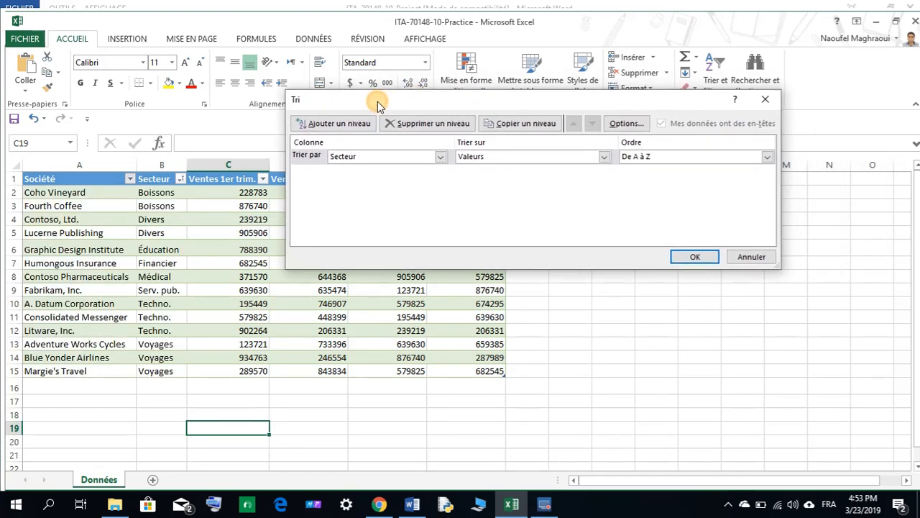
pyautogui.click(344, 123)
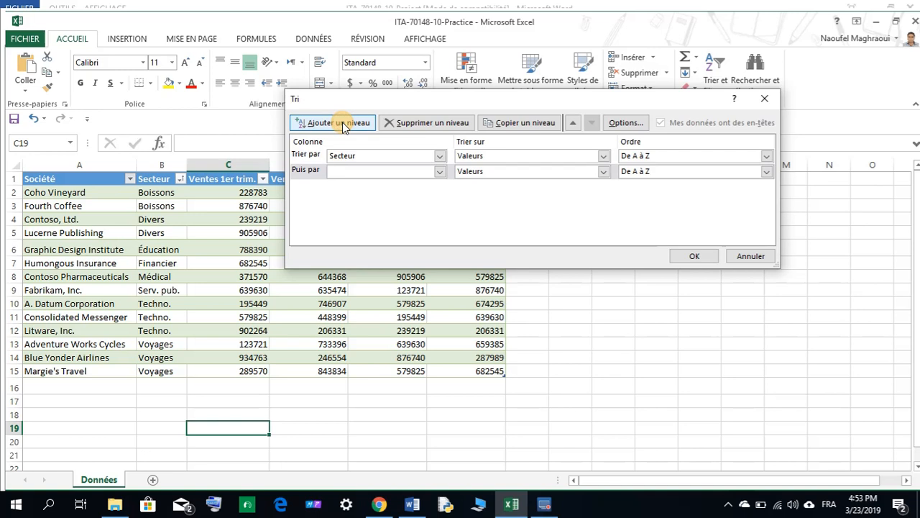
pyautogui.click(438, 171)
pyautogui.click(381, 186)
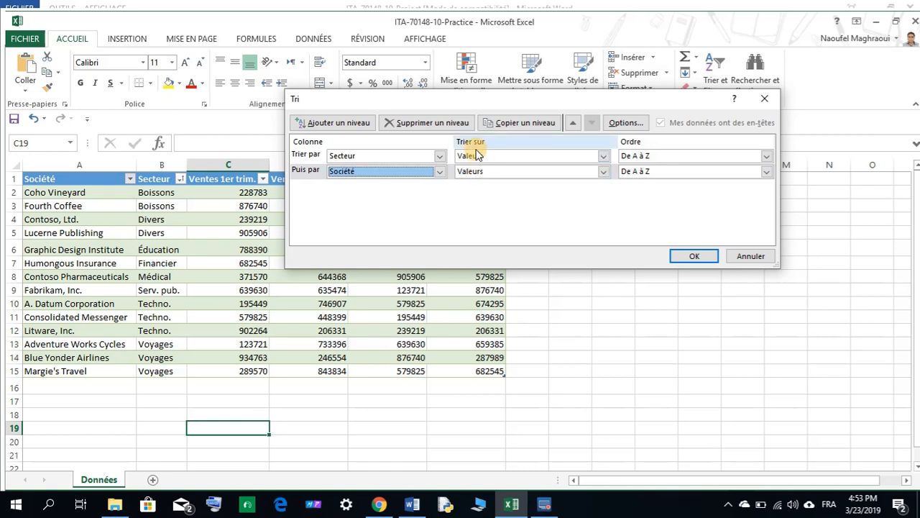
pyautogui.click(603, 173)
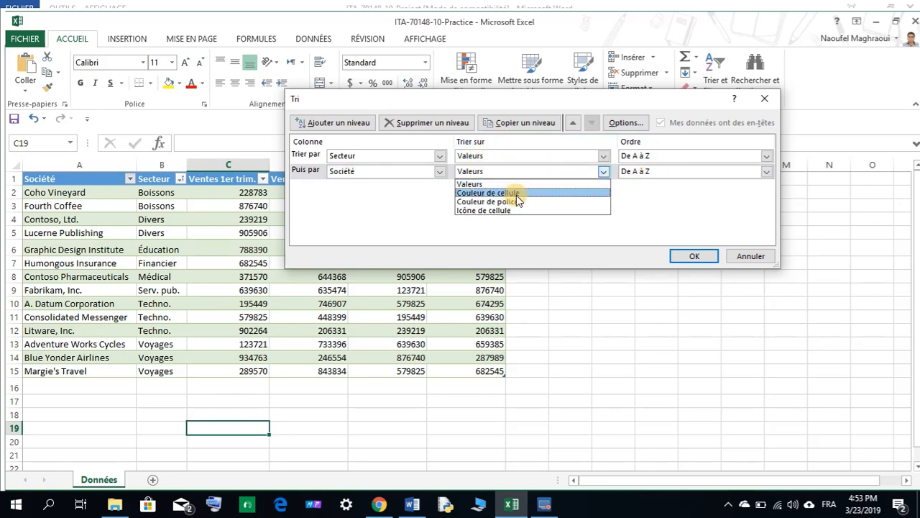
pyautogui.click(601, 171)
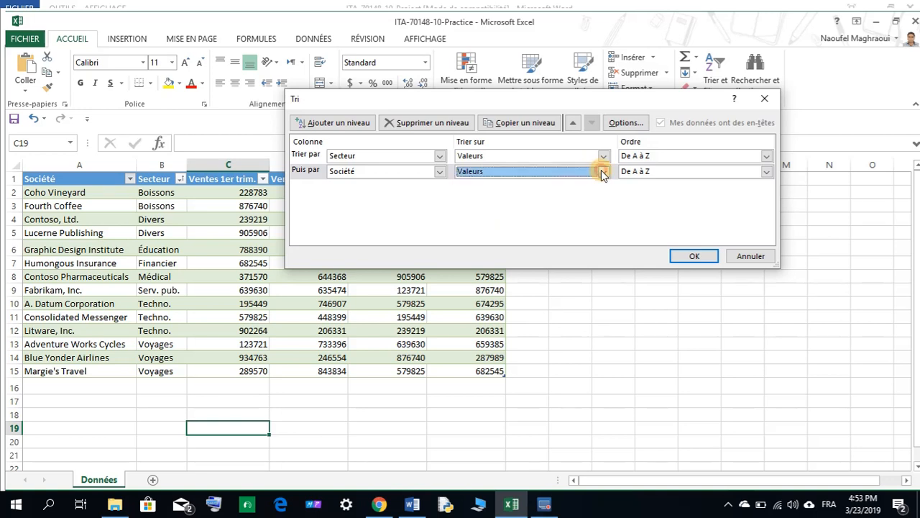
pyautogui.click(694, 257)
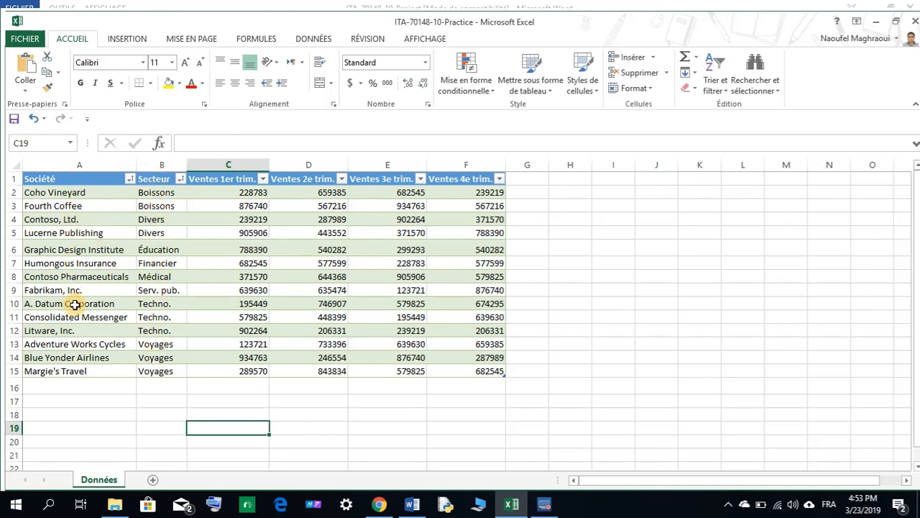
# Check the filtering instruction in the Word document while inspecting the Secteur filter options.
pyautogui.click(416, 509)
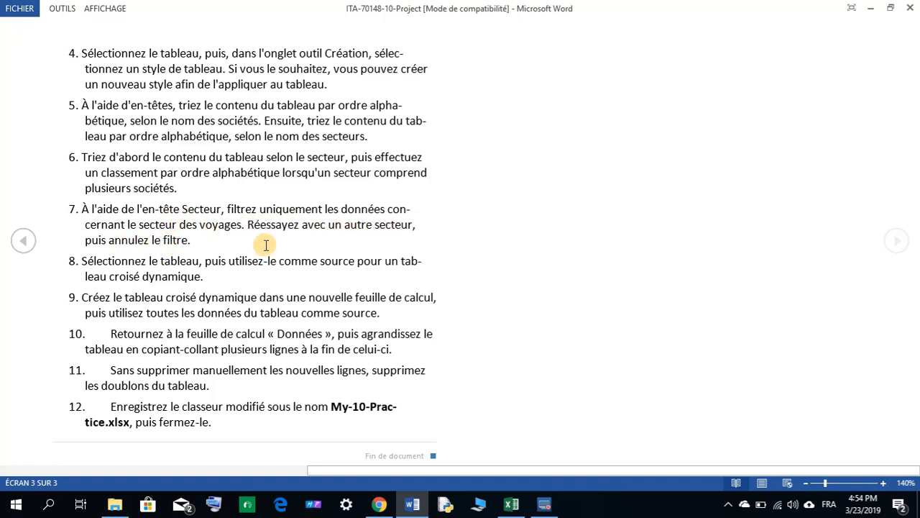
pyautogui.click(511, 506)
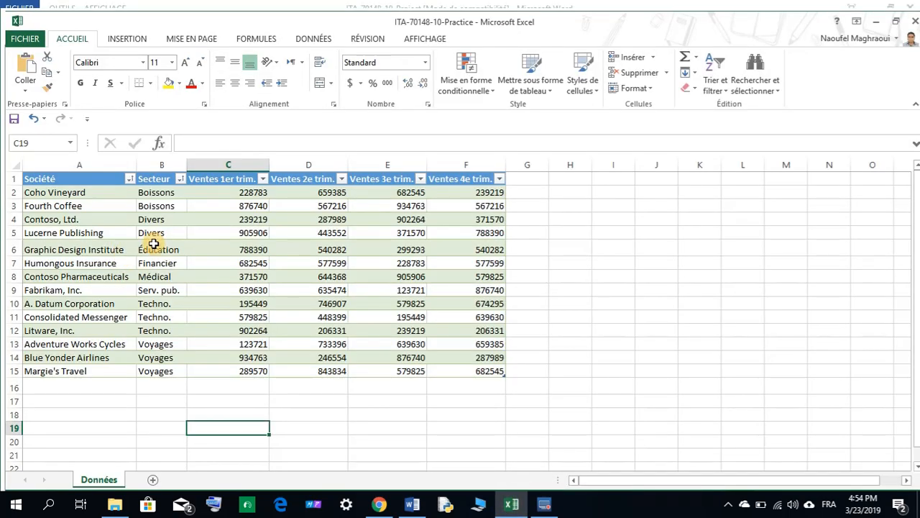
pyautogui.click(180, 181)
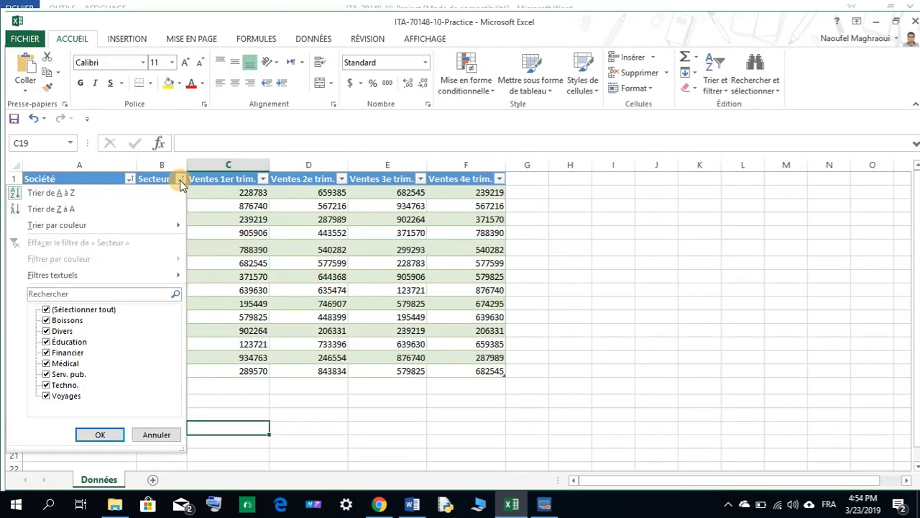
pyautogui.moveTo(69, 277)
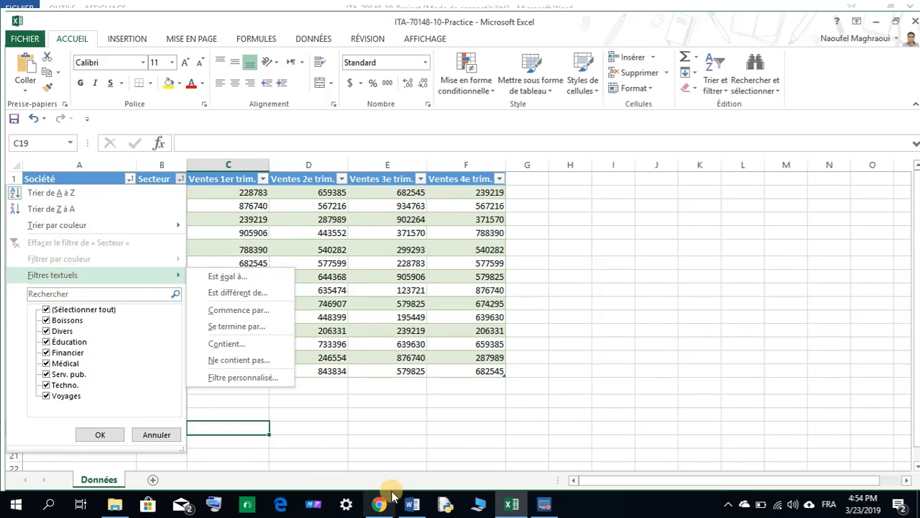
pyautogui.click(412, 504)
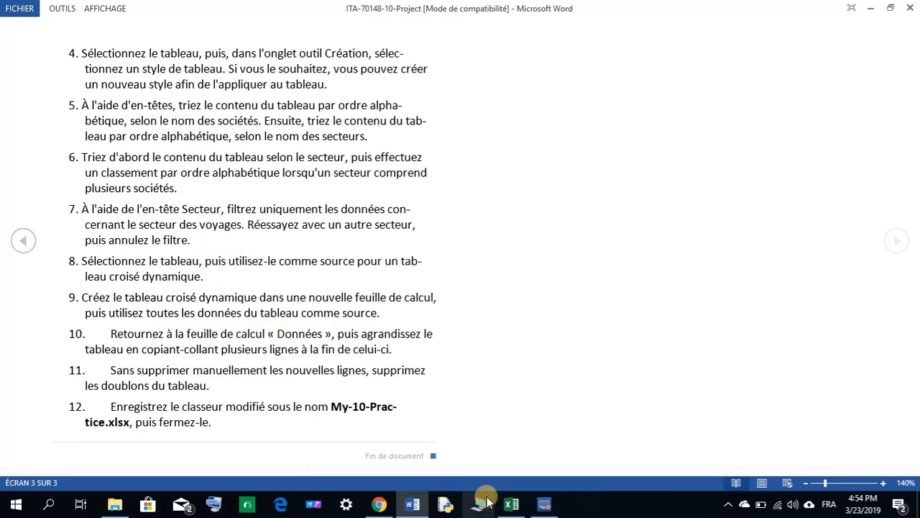
pyautogui.click(511, 505)
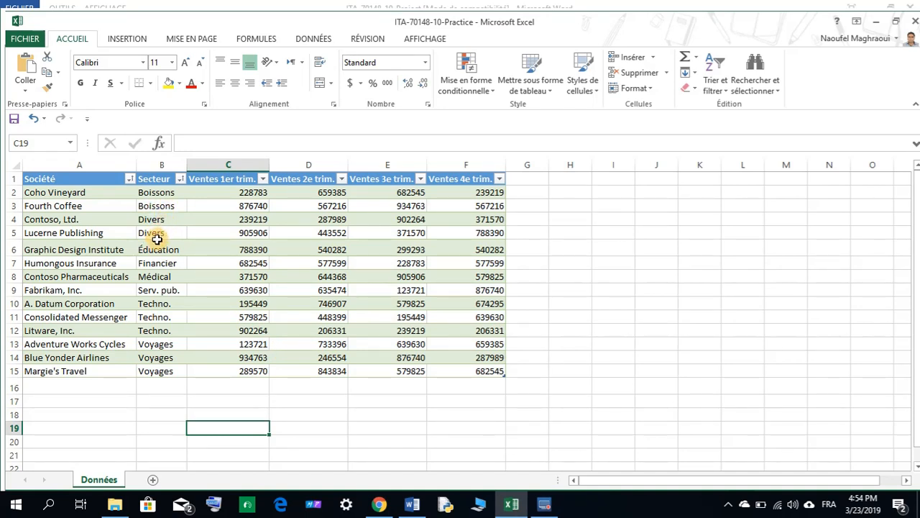
# Filter the table by the Secteur column to show only the Boissons sector.
pyautogui.click(180, 180)
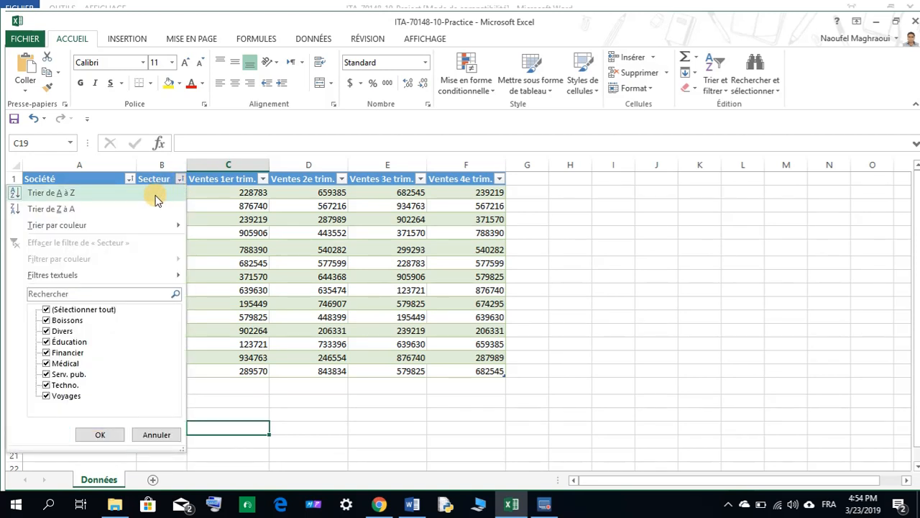
pyautogui.click(46, 310)
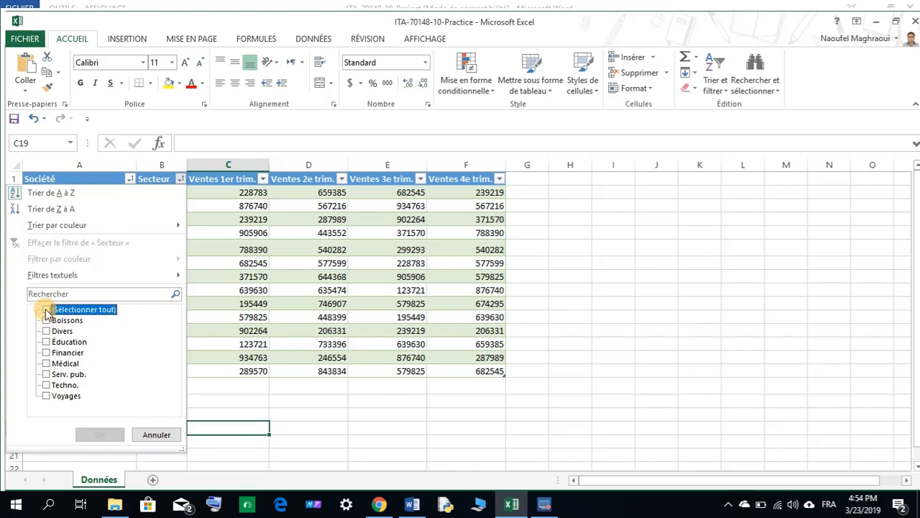
pyautogui.click(46, 321)
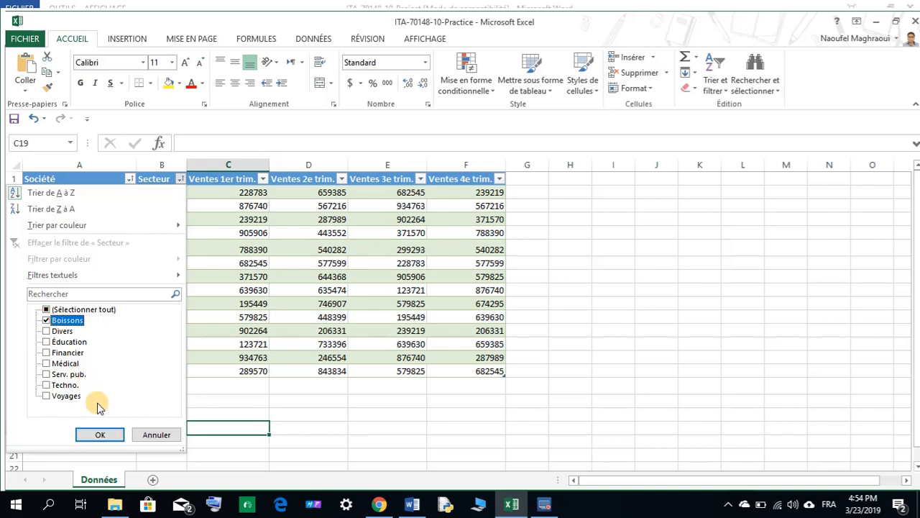
pyautogui.click(107, 435)
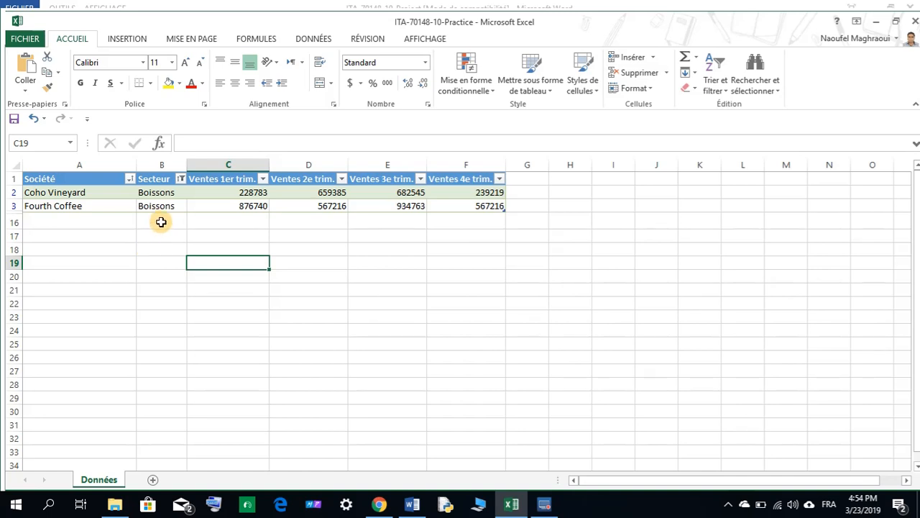
# Clear the Secteur filter by reselecting all sectors.
pyautogui.click(181, 179)
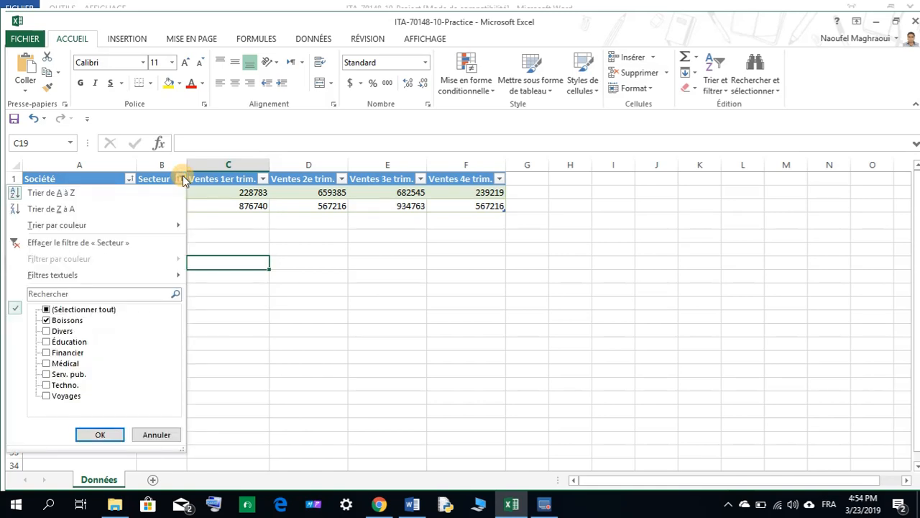
pyautogui.click(46, 310)
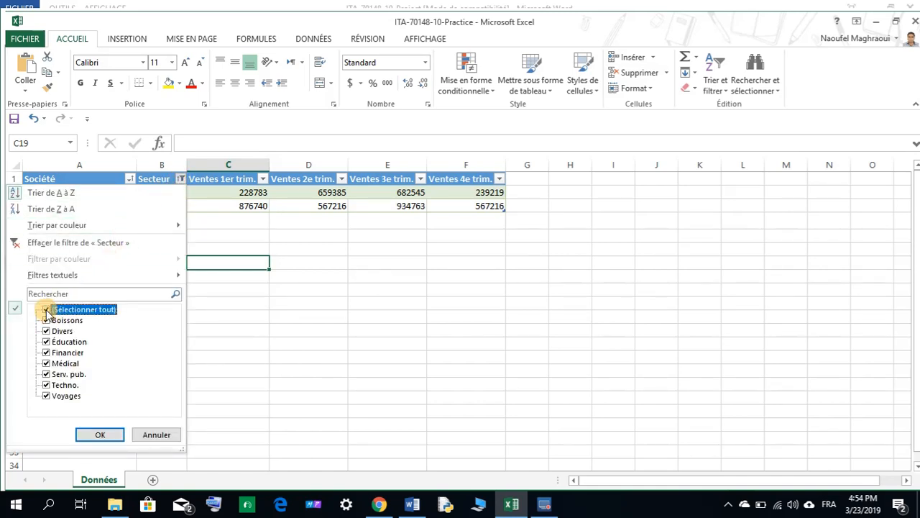
pyautogui.click(100, 435)
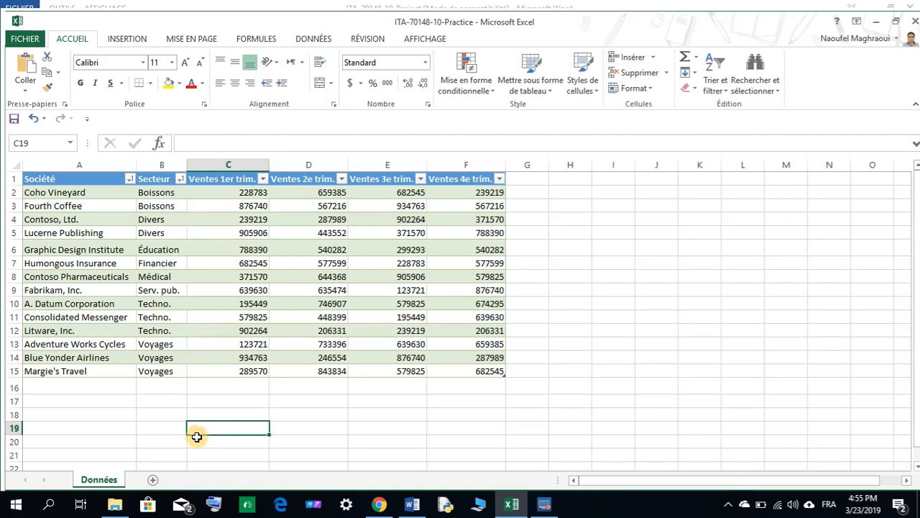
# Filter the table by the Société column to show only A. Datum Corporation.
pyautogui.click(129, 179)
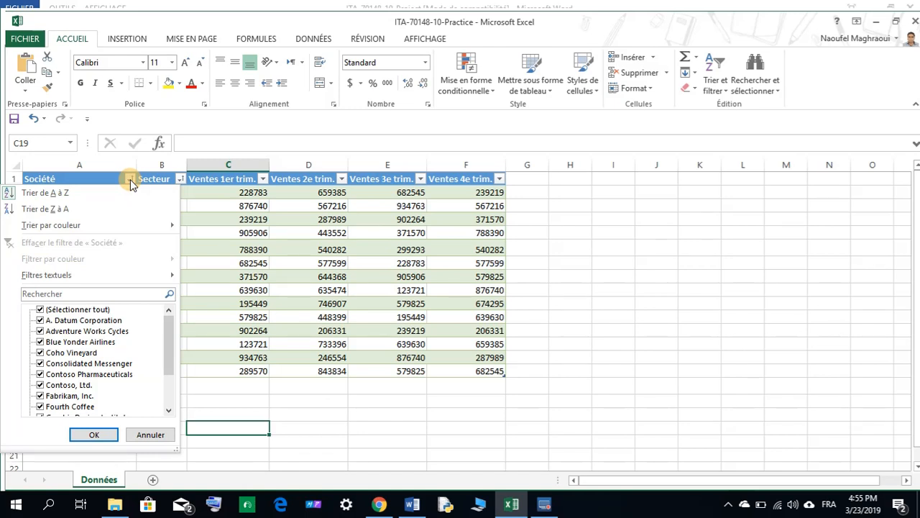
pyautogui.click(39, 310)
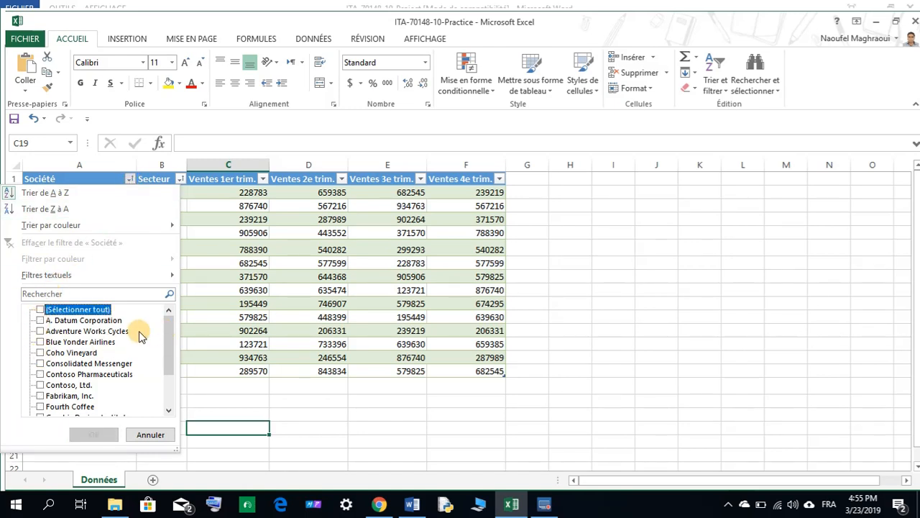
pyautogui.click(40, 320)
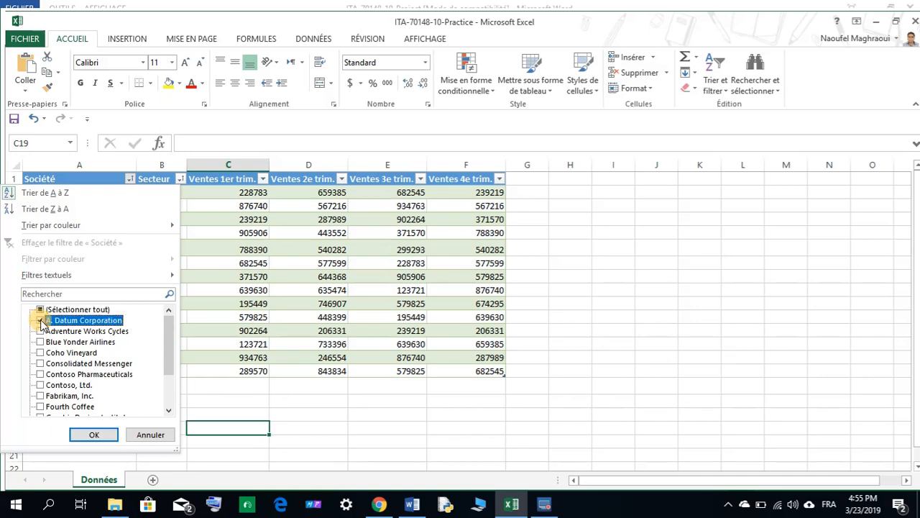
pyautogui.click(93, 434)
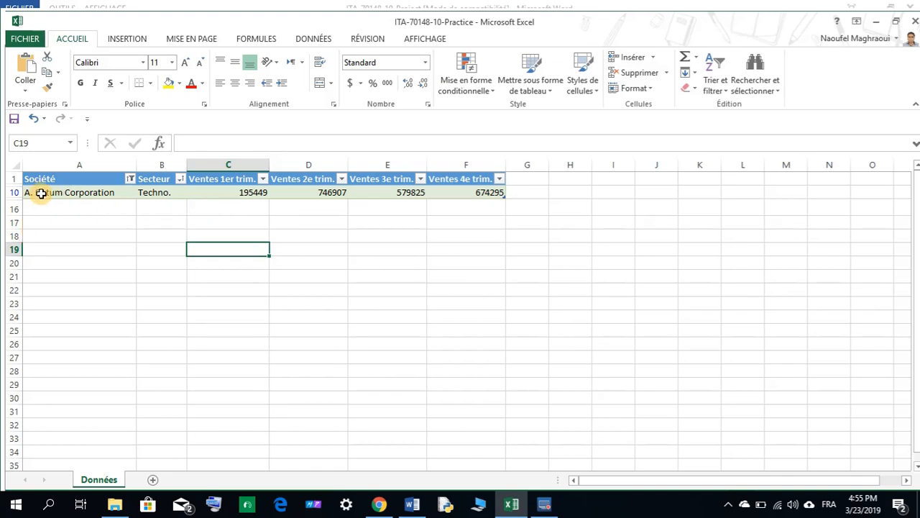
# Clear the Société filter by reselecting all companies.
pyautogui.click(129, 178)
pyautogui.click(40, 310)
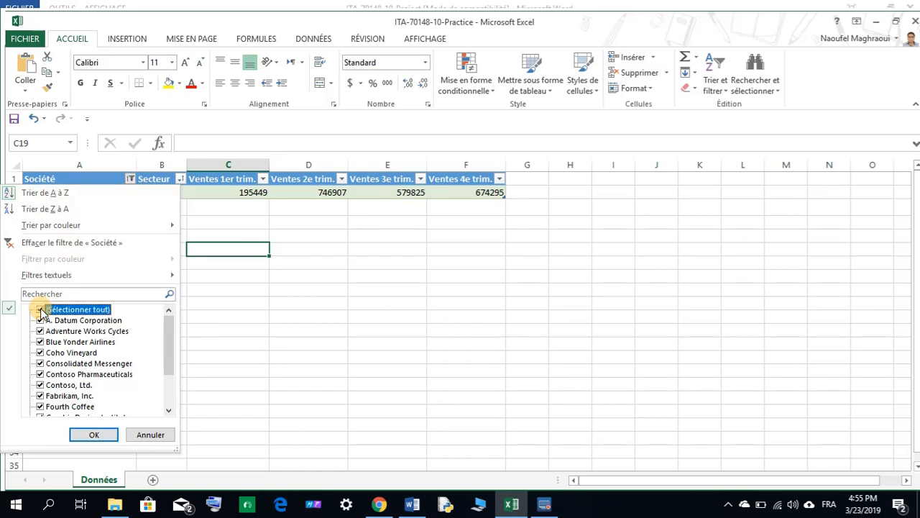
pyautogui.click(95, 434)
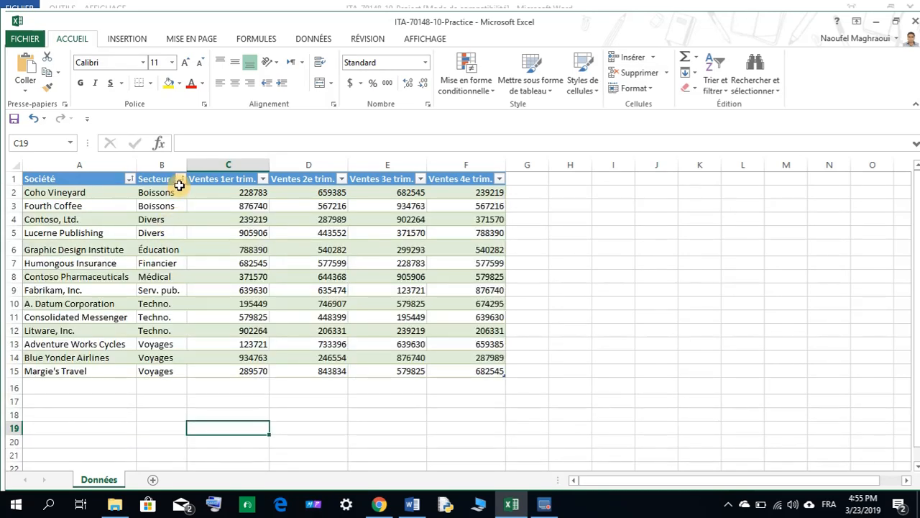
# Filter the table by the Secteur column to show only the Techno. and Voyages sectors.
pyautogui.click(181, 179)
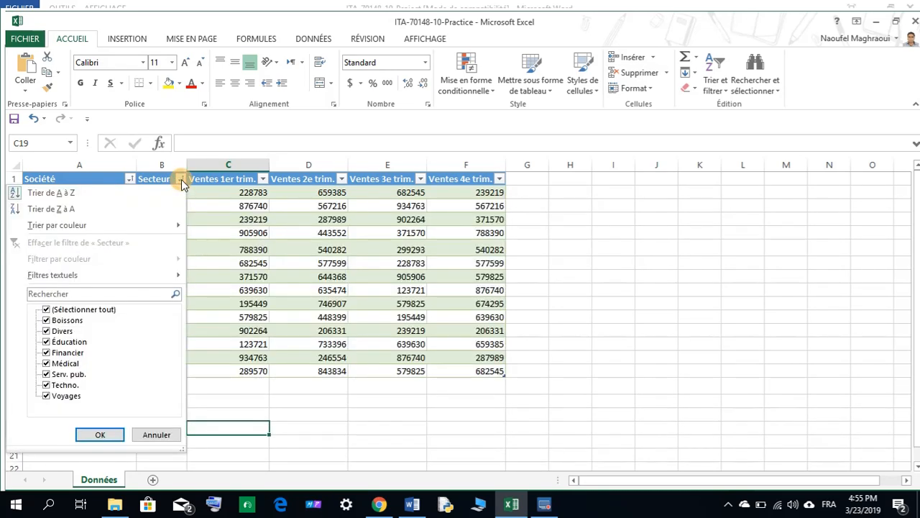
pyautogui.click(46, 310)
pyautogui.click(46, 395)
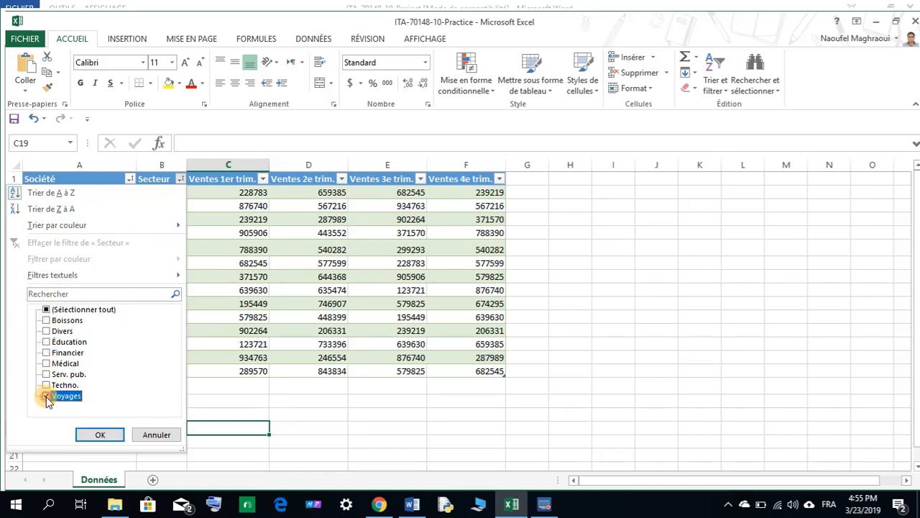
pyautogui.click(46, 385)
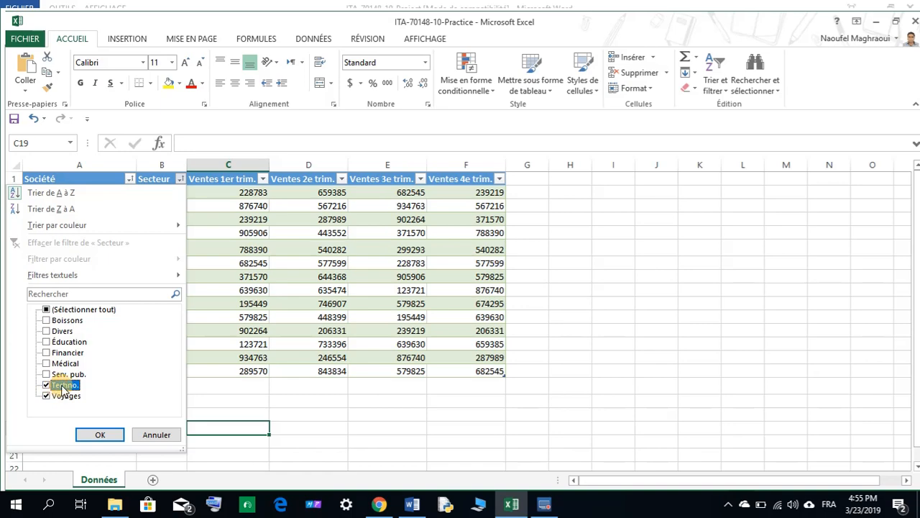
pyautogui.click(113, 436)
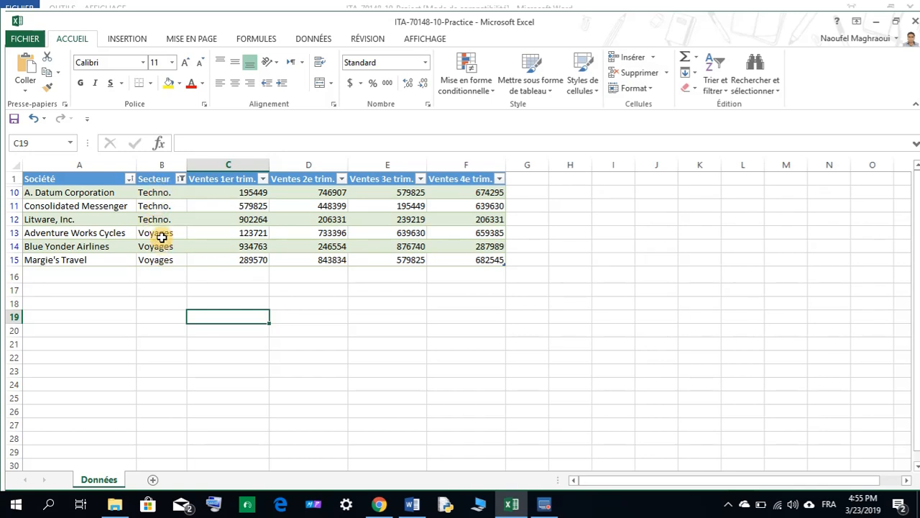
# Clear the Secteur filter by reselecting all sectors.
pyautogui.click(182, 182)
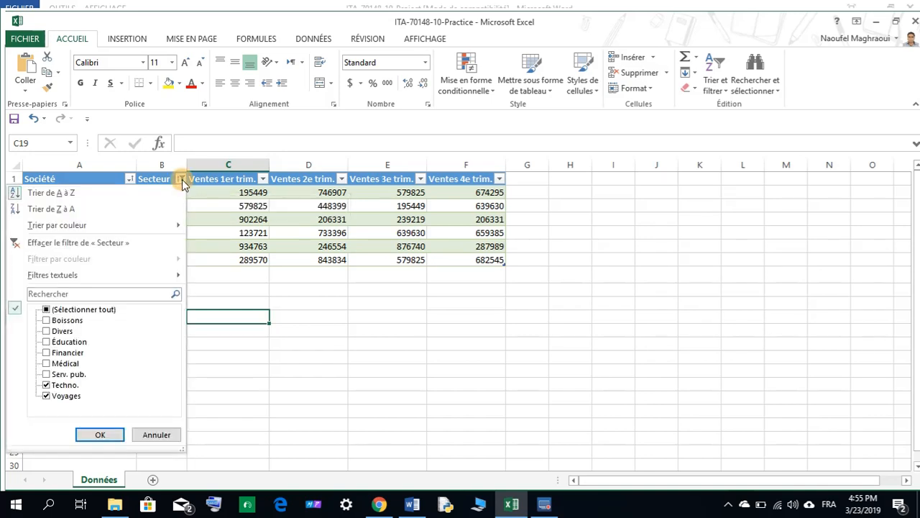
pyautogui.click(47, 310)
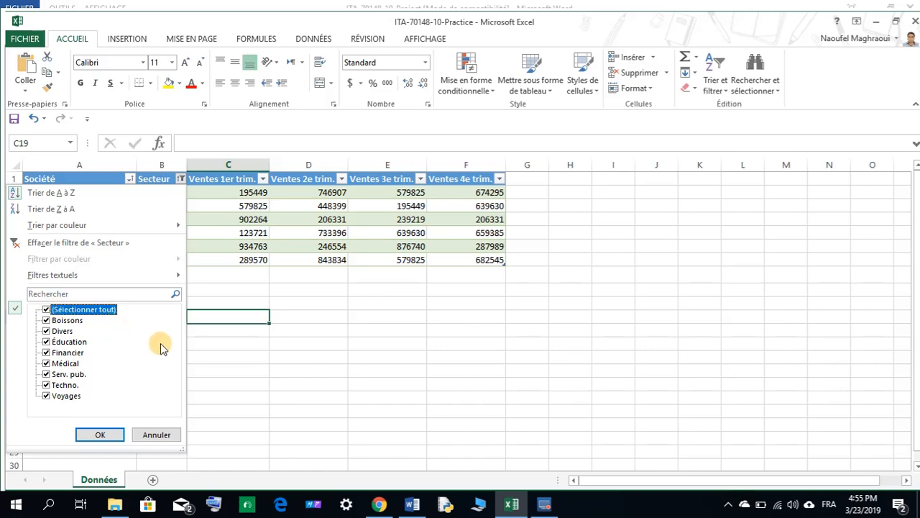
pyautogui.click(101, 435)
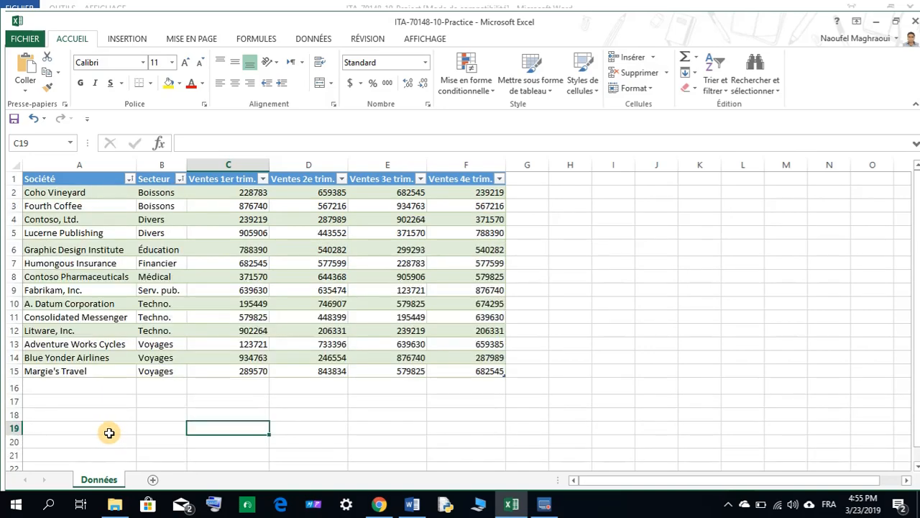
# Create a PivotTable from the whole sales table, placed on a new worksheet.
pyautogui.click(412, 504)
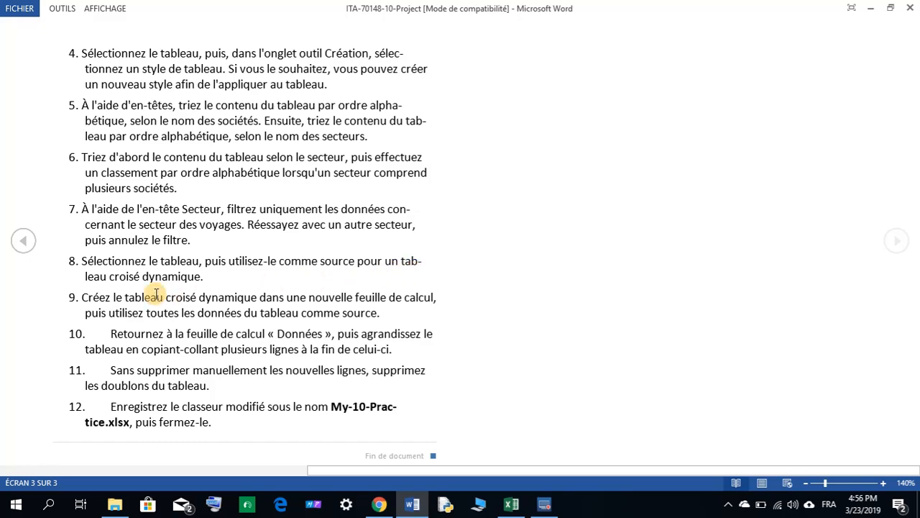
pyautogui.click(512, 504)
pyautogui.moveTo(58, 176); pyautogui.dragTo(470, 370)
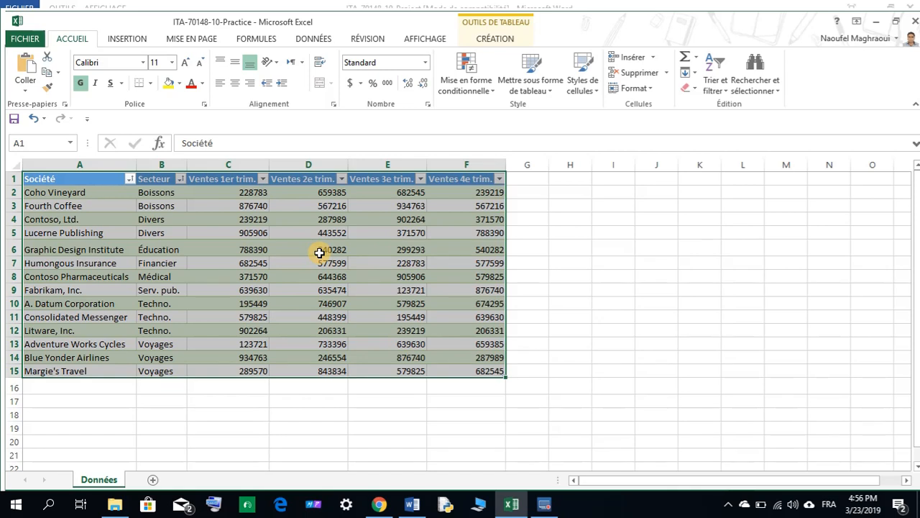
pyautogui.click(134, 43)
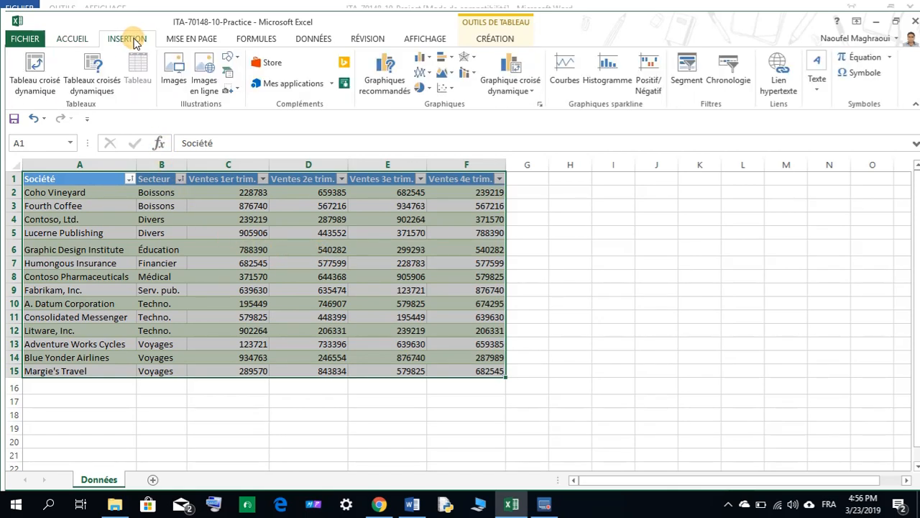
pyautogui.click(36, 79)
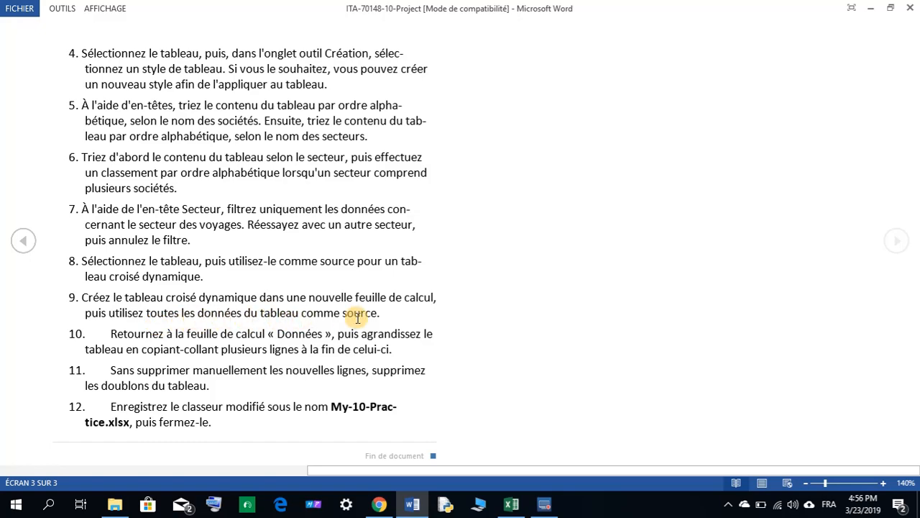
pyautogui.click(511, 503)
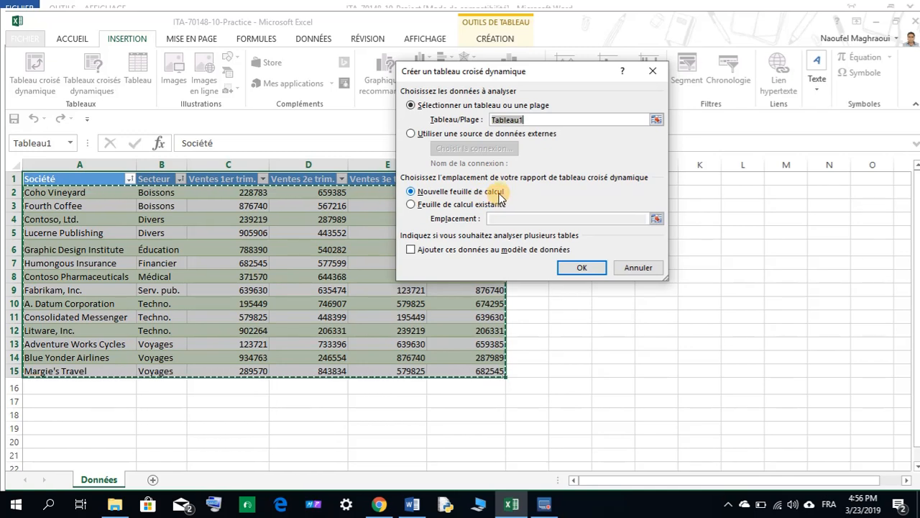
pyautogui.click(587, 269)
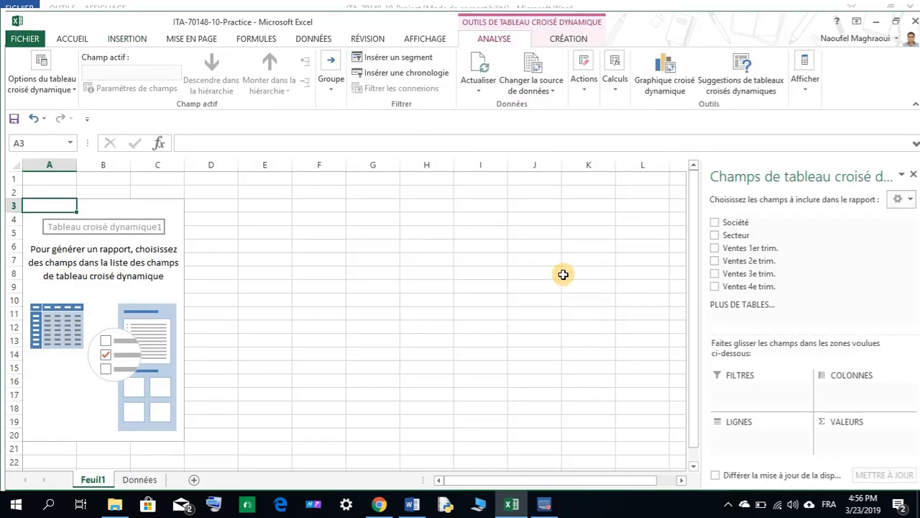
# Add Société, Secteur and all four Ventes trim. fields to the PivotTable, then close the field list.
pyautogui.click(411, 504)
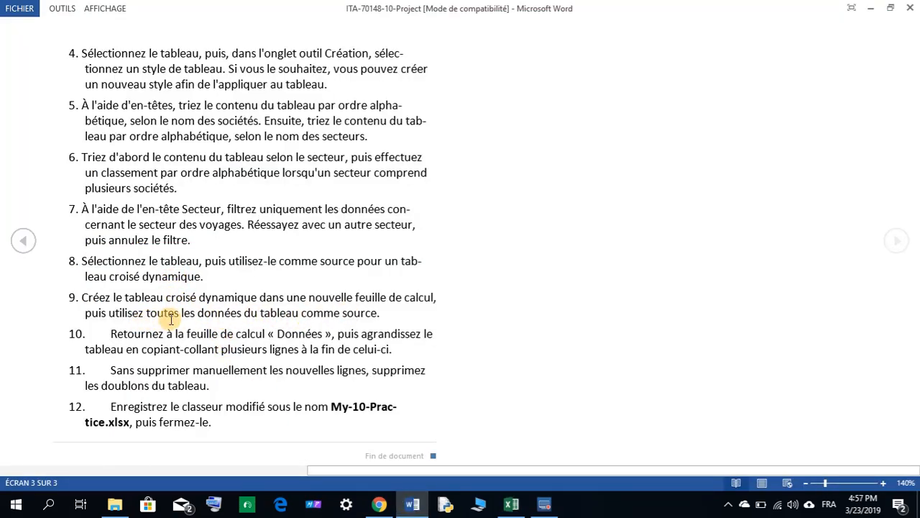
pyautogui.click(510, 506)
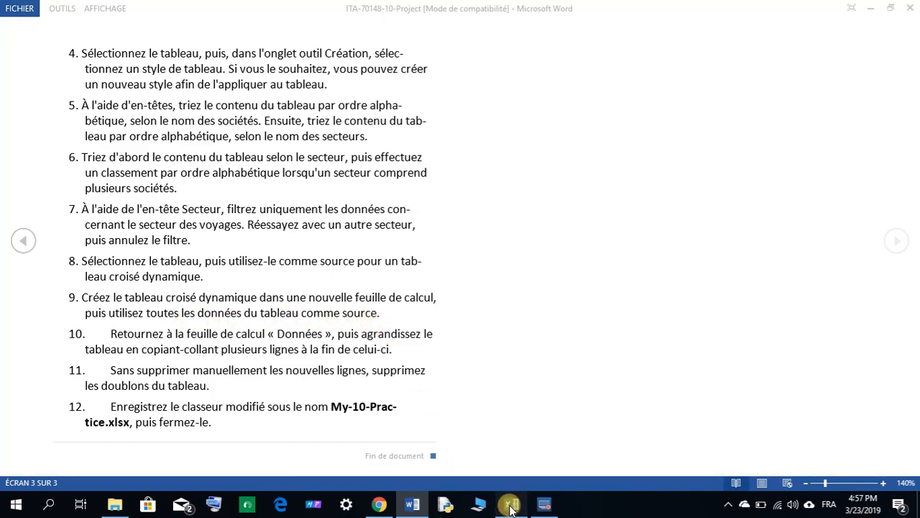
pyautogui.click(716, 222)
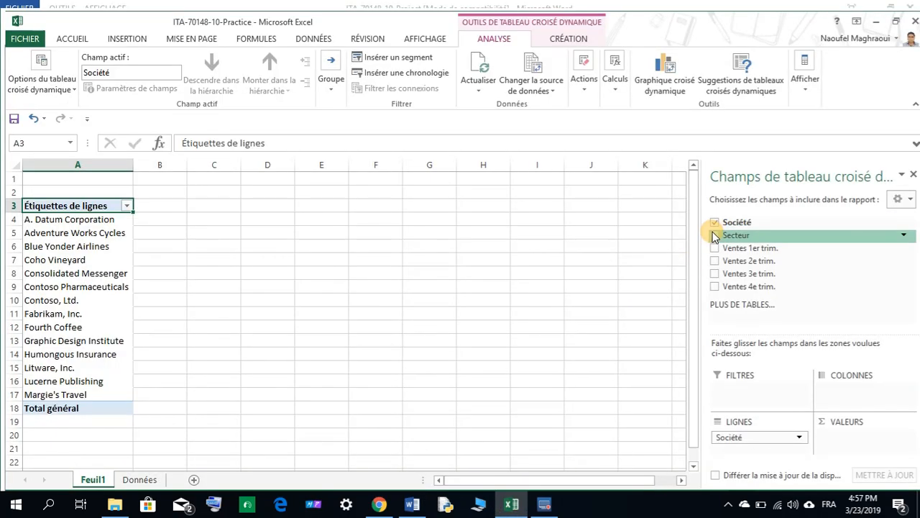
pyautogui.click(715, 236)
pyautogui.click(715, 248)
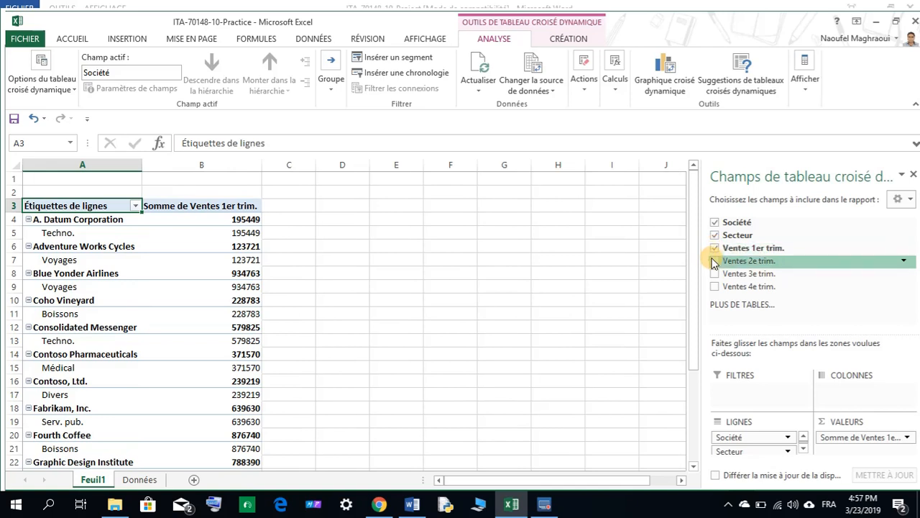
pyautogui.click(715, 261)
pyautogui.click(715, 274)
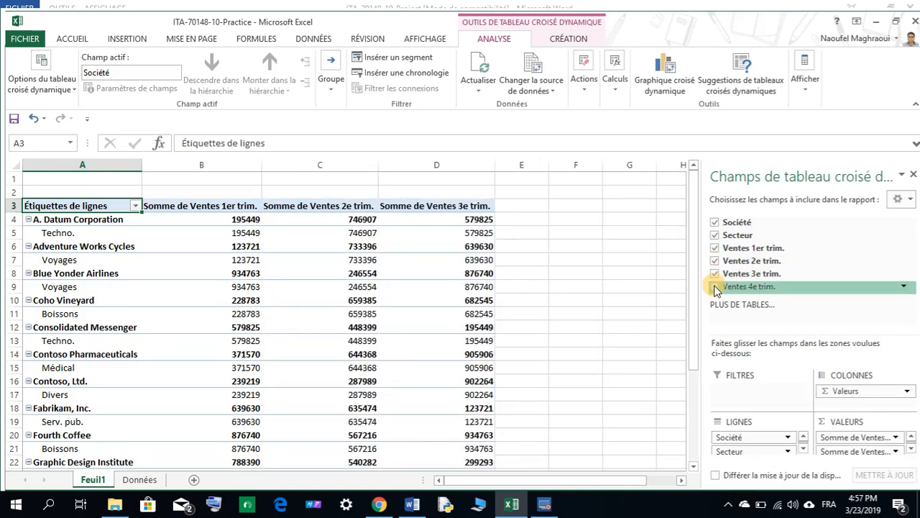
pyautogui.click(716, 287)
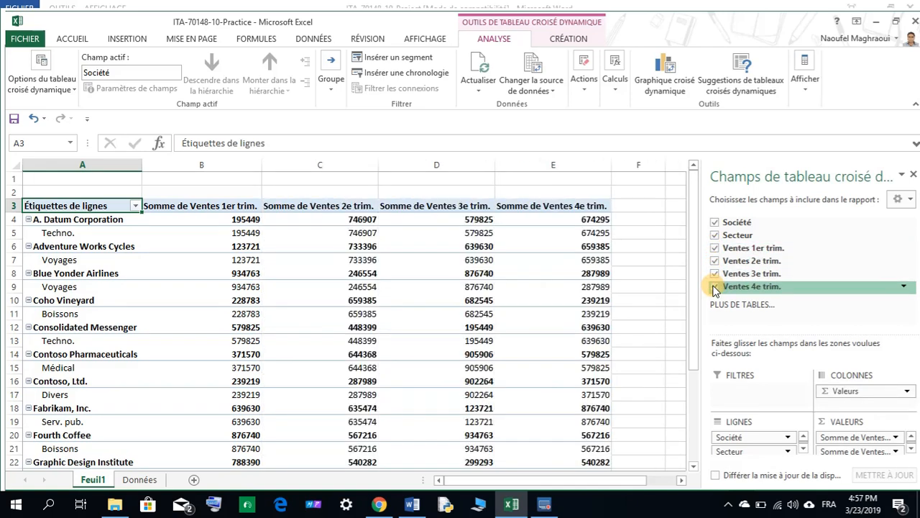
pyautogui.click(913, 176)
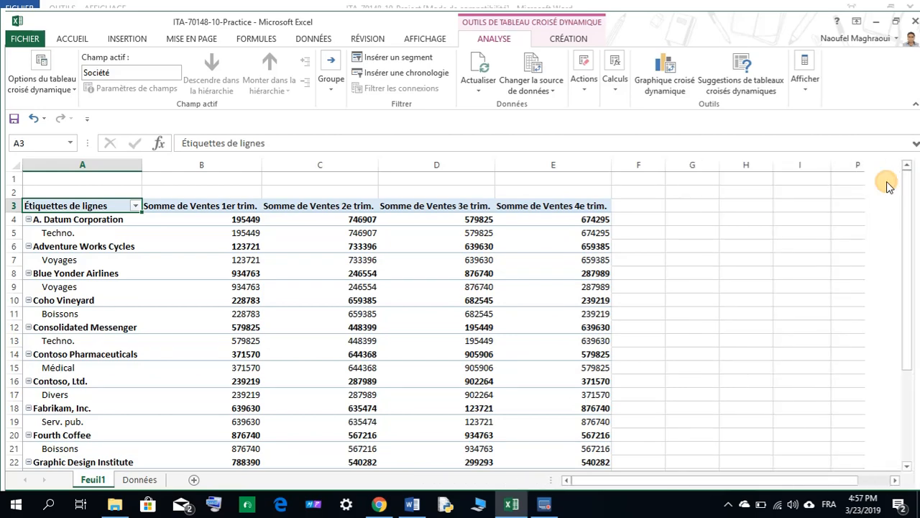
# Review the PivotTable, the Données sheet and the remaining Word instructions.
pyautogui.scroll(-6, 332, 271)
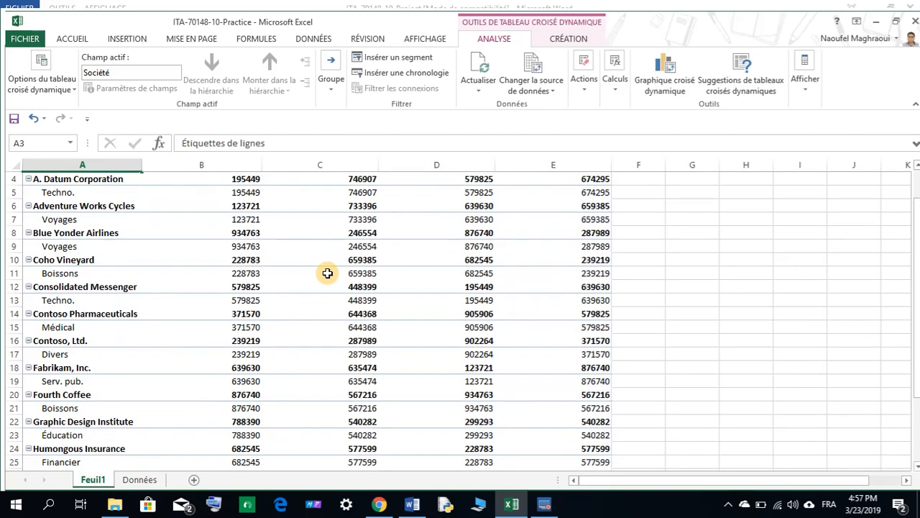
pyautogui.scroll(6, 322, 273)
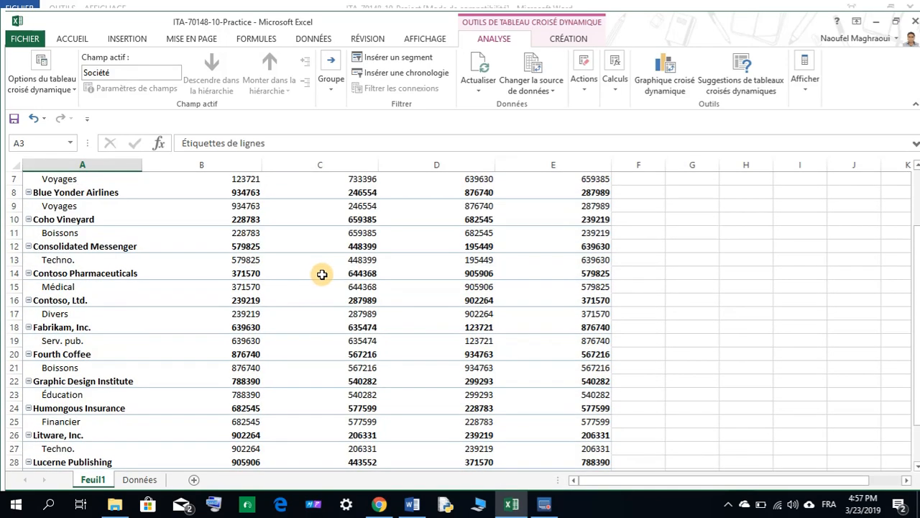
pyautogui.scroll(-3, 285, 244)
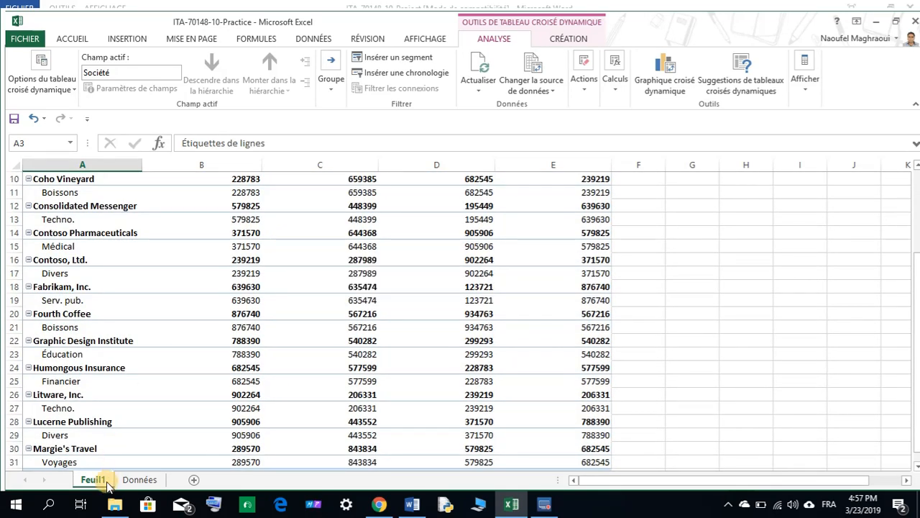
pyautogui.click(137, 480)
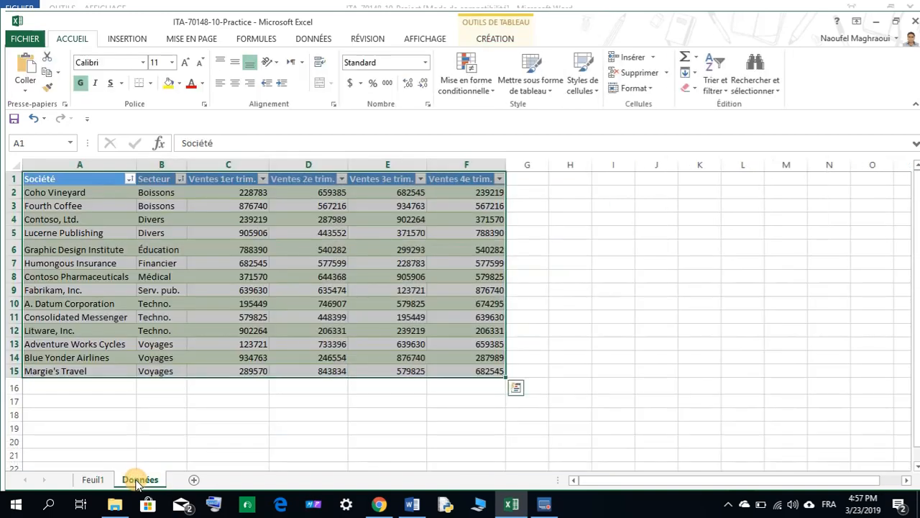
pyautogui.click(96, 482)
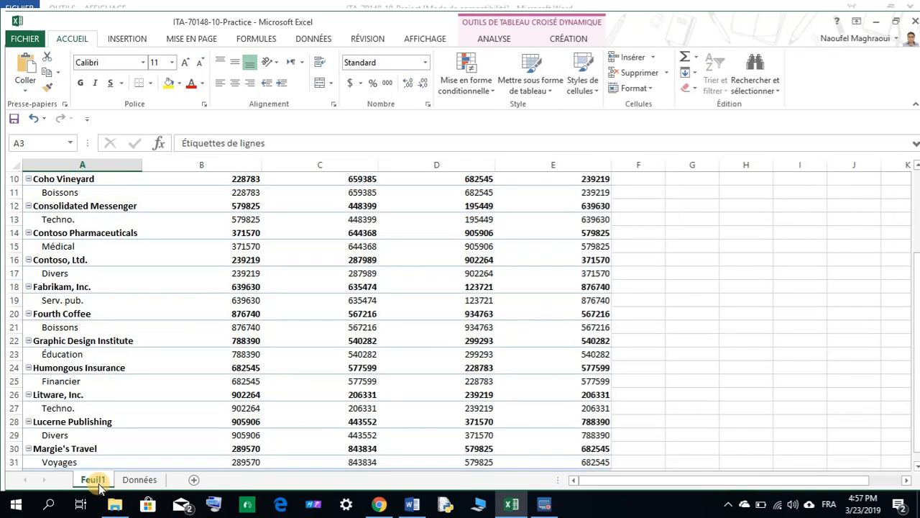
pyautogui.scroll(3, 164, 401)
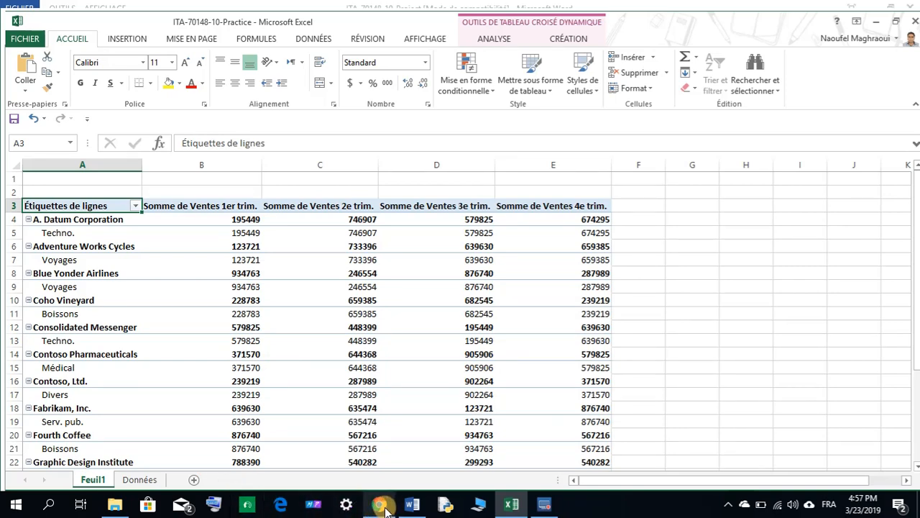
pyautogui.click(412, 506)
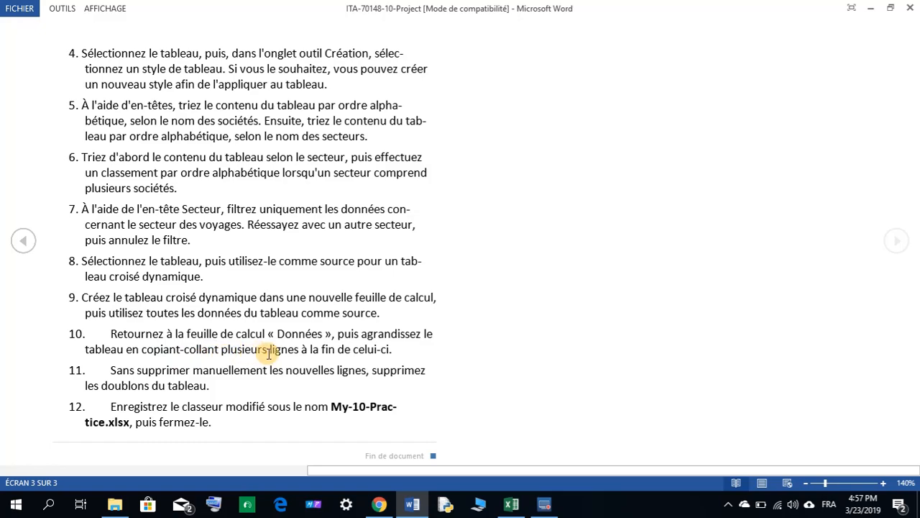
pyautogui.click(511, 504)
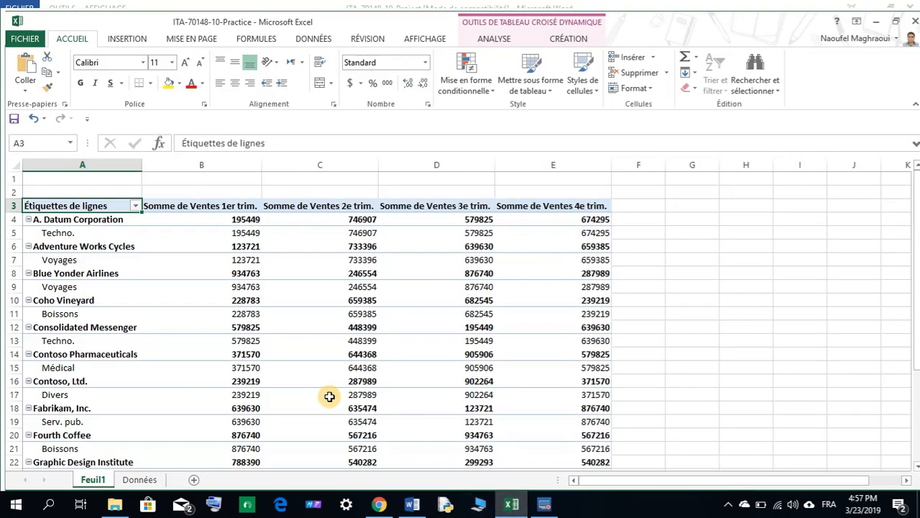
# On the Données sheet, copy rows 8 and 9 and paste them below the table at row 16.
pyautogui.click(137, 479)
pyautogui.click(218, 387)
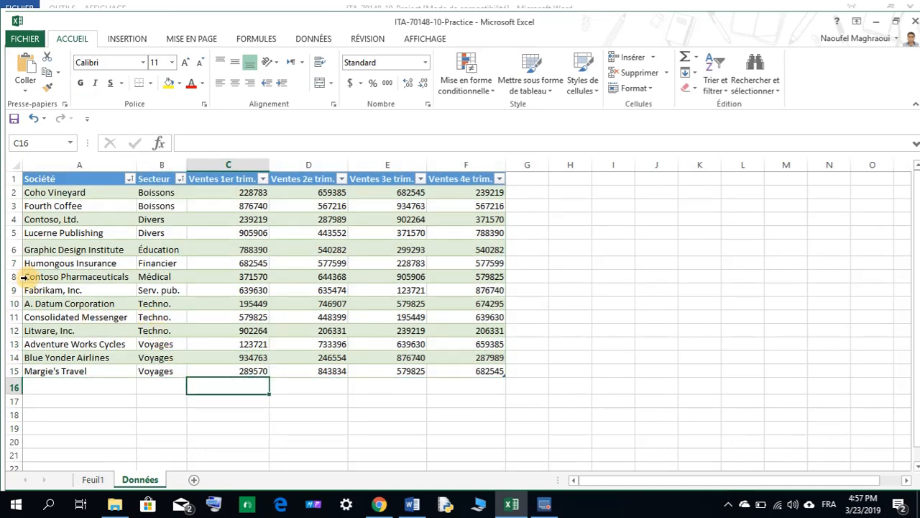
pyautogui.moveTo(13, 276); pyautogui.dragTo(16, 291)
pyautogui.rightClick(59, 292)
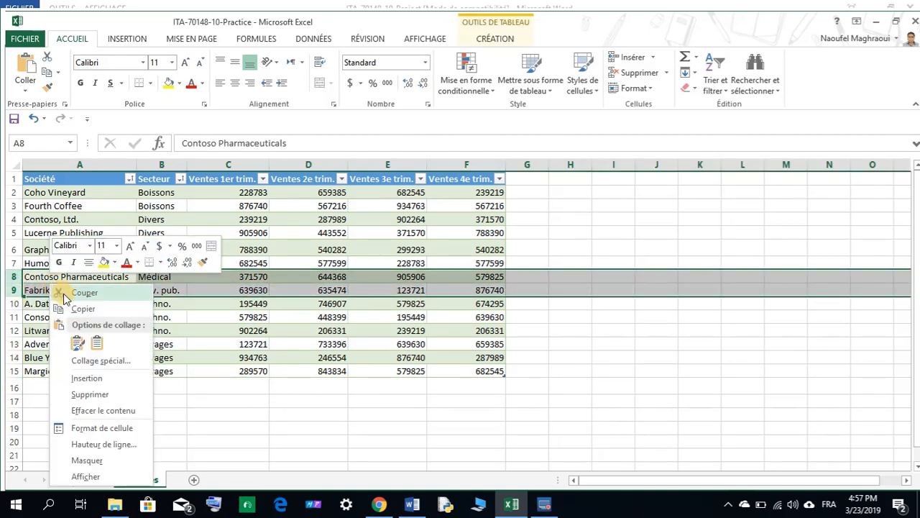
pyautogui.click(79, 309)
pyautogui.click(37, 387)
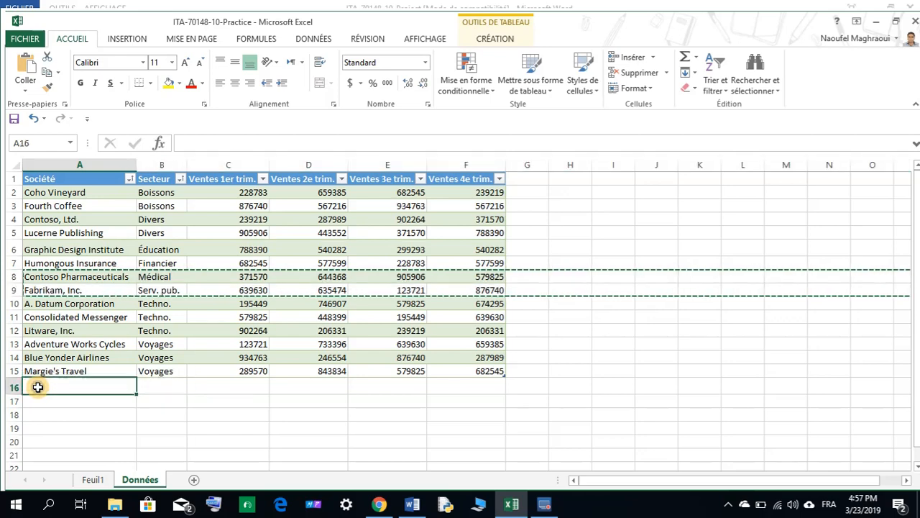
pyautogui.rightClick(38, 387)
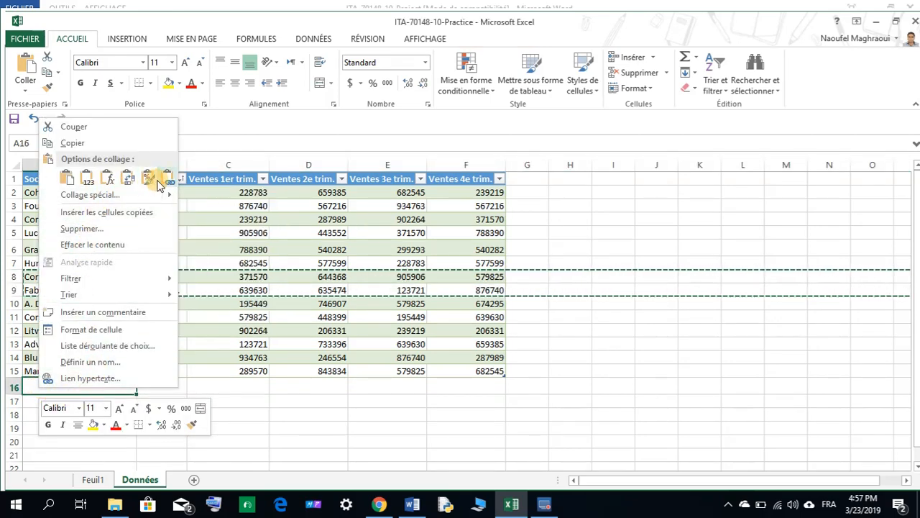
pyautogui.click(67, 179)
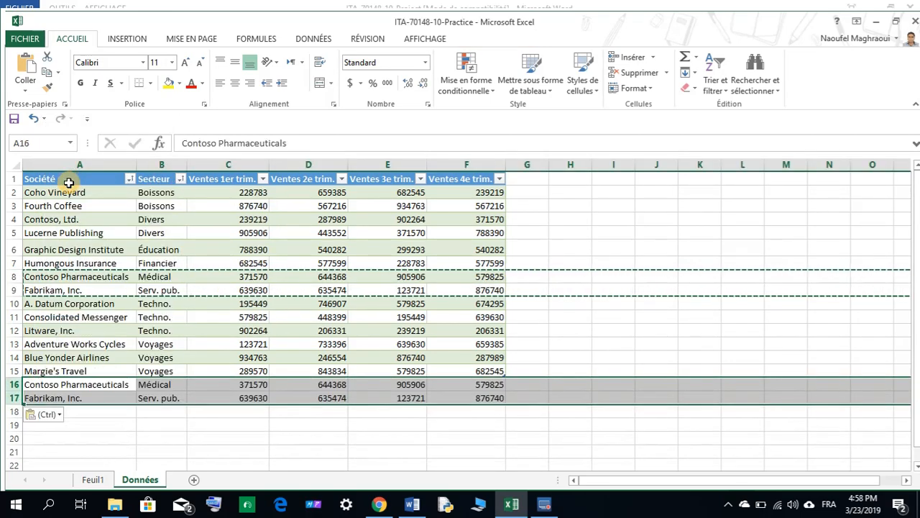
# Copy rows 2 and 3 of the table and paste them below it at row 18.
pyautogui.moveTo(29, 191); pyautogui.dragTo(33, 204)
pyautogui.rightClick(33, 205)
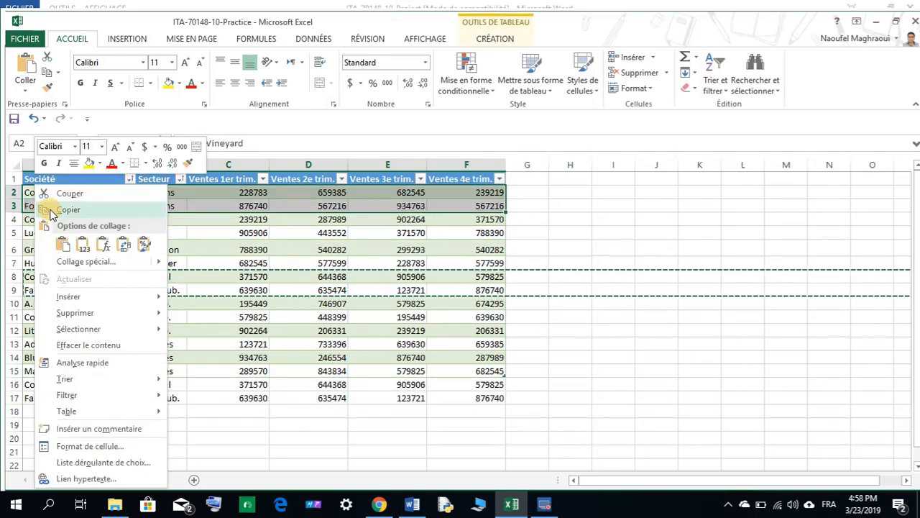
pyautogui.click(50, 210)
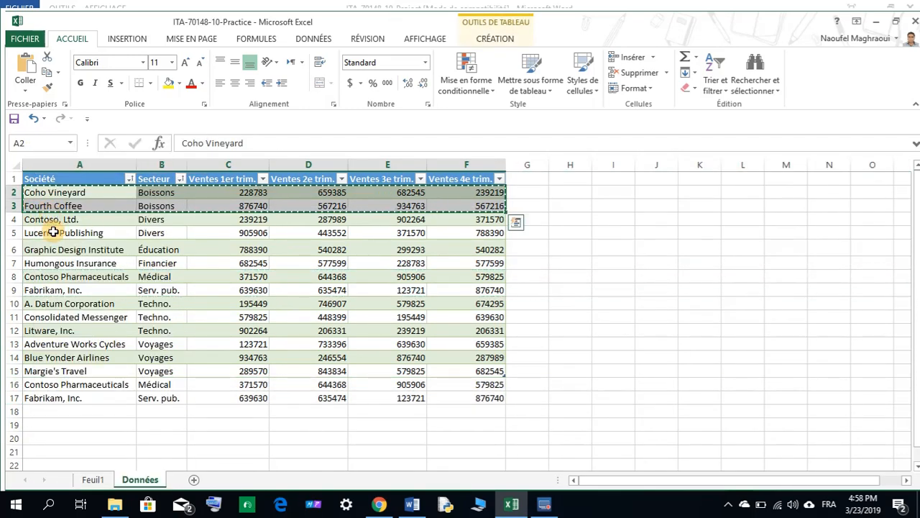
pyautogui.rightClick(34, 412)
pyautogui.click(63, 205)
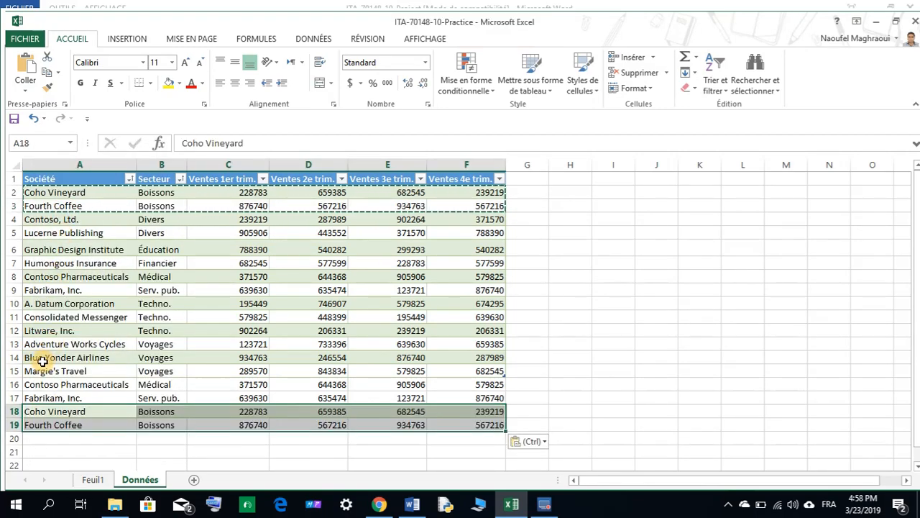
# Copy rows 14 and 15 and paste them at row 20 to extend the table, then clear the copy marquee.
pyautogui.moveTo(15, 357); pyautogui.dragTo(14, 371)
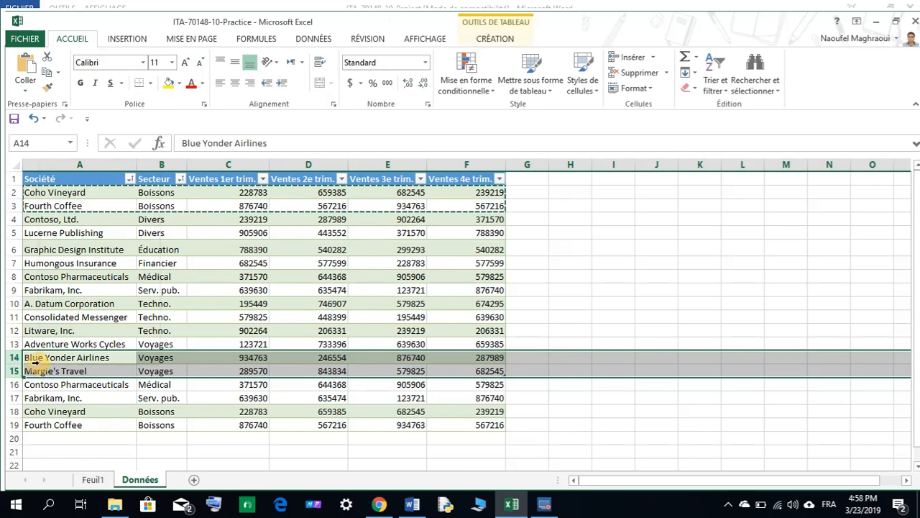
pyautogui.rightClick(33, 363)
pyautogui.click(67, 188)
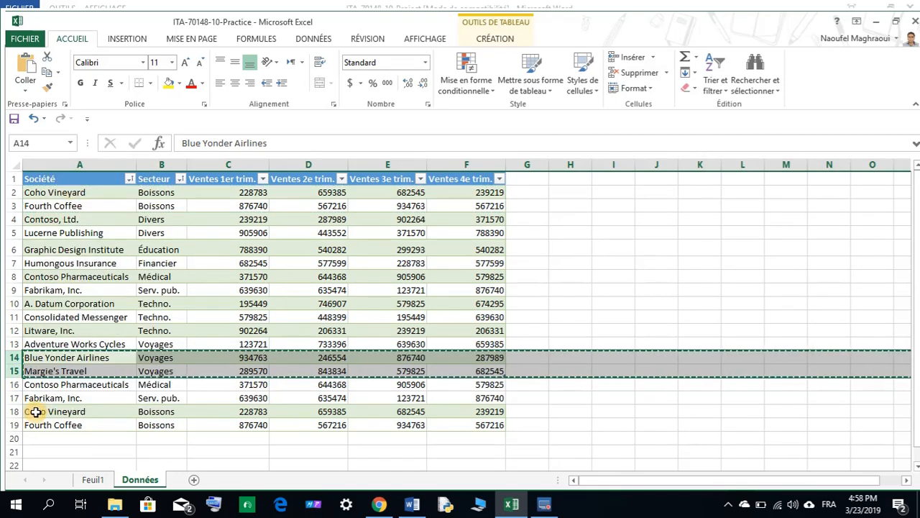
pyautogui.rightClick(33, 438)
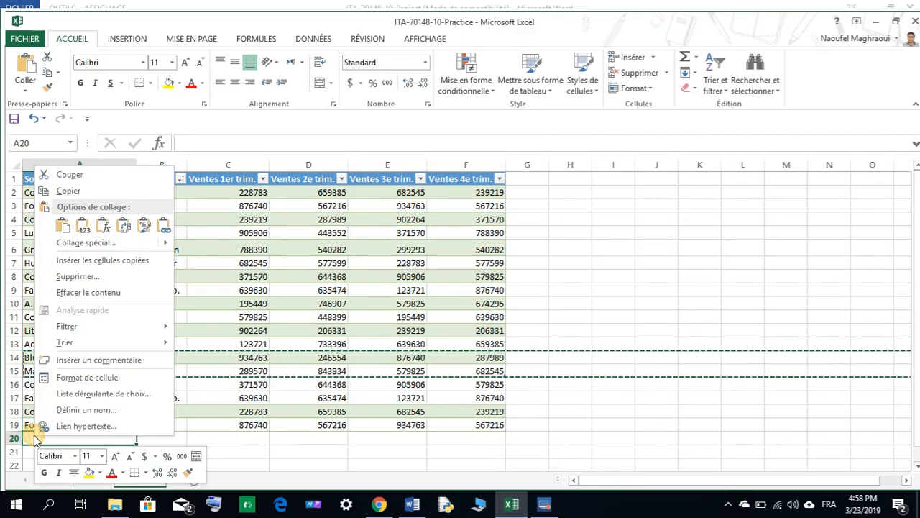
pyautogui.click(68, 220)
pyautogui.click(541, 305)
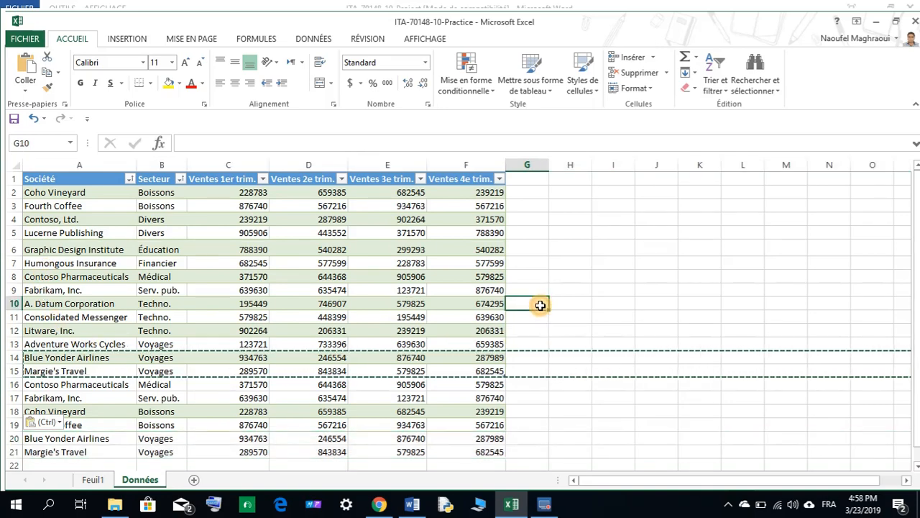
pyautogui.press('Escape')
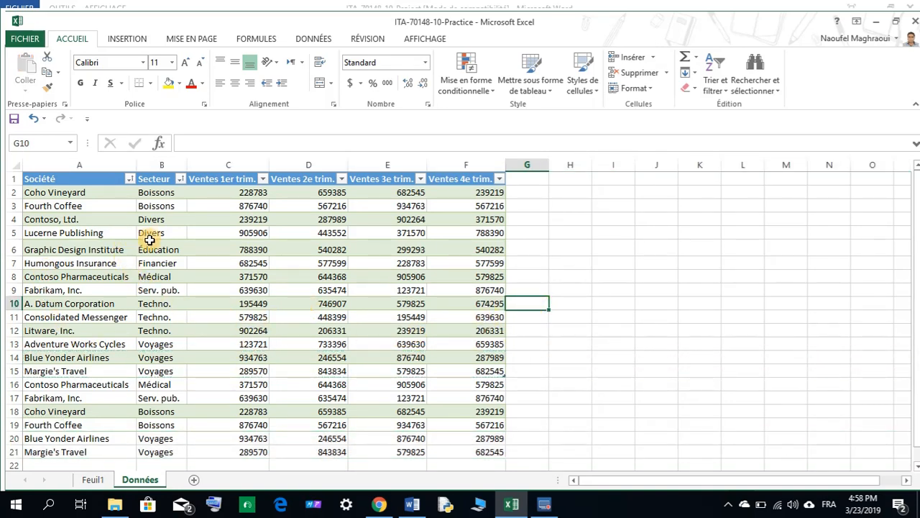
# Re-read the Word instructions, then select the whole table and look for the duplicate-removal command.
pyautogui.click(412, 505)
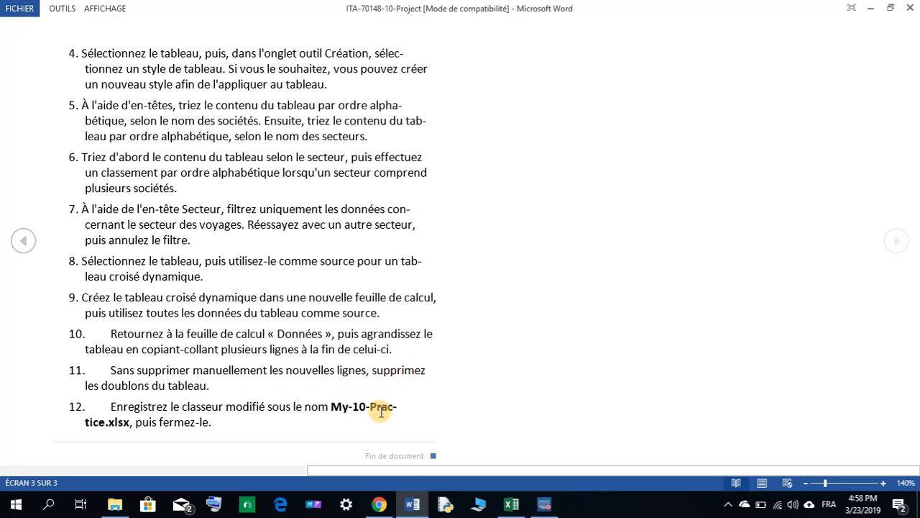
pyautogui.click(402, 503)
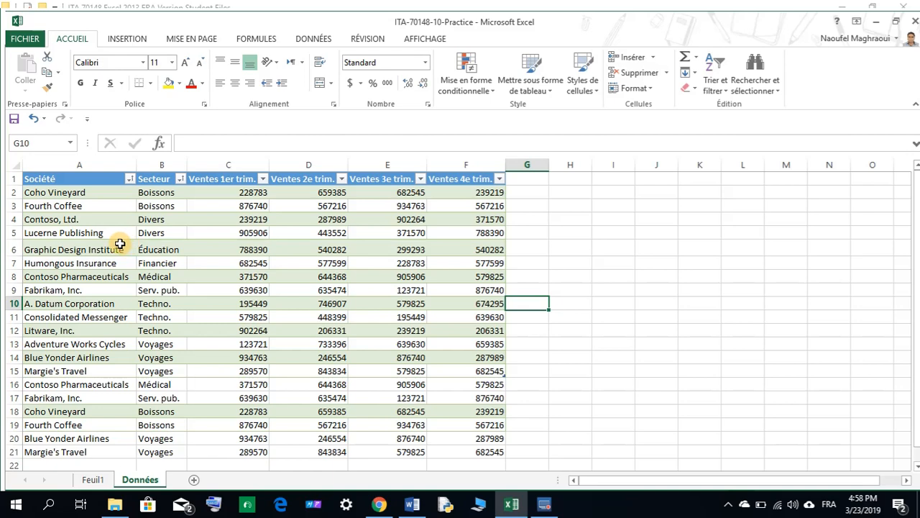
pyautogui.moveTo(26, 177); pyautogui.dragTo(440, 450)
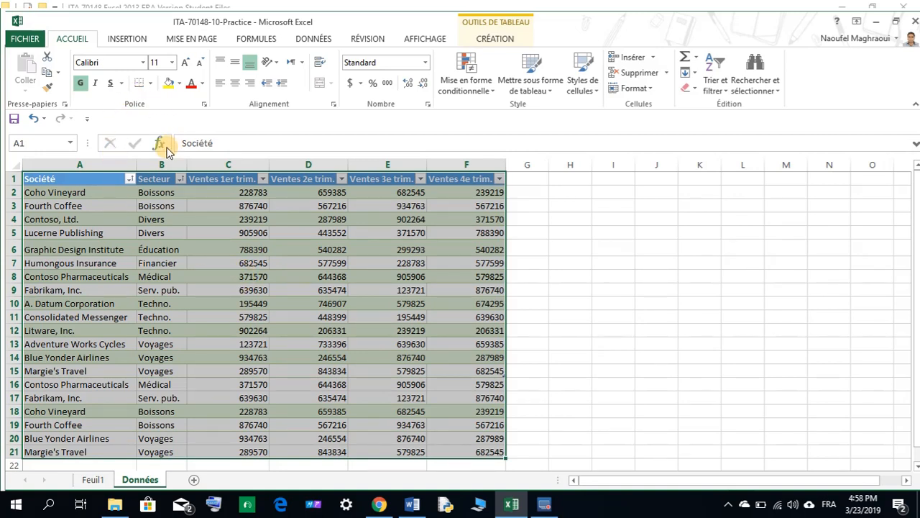
pyautogui.click(307, 40)
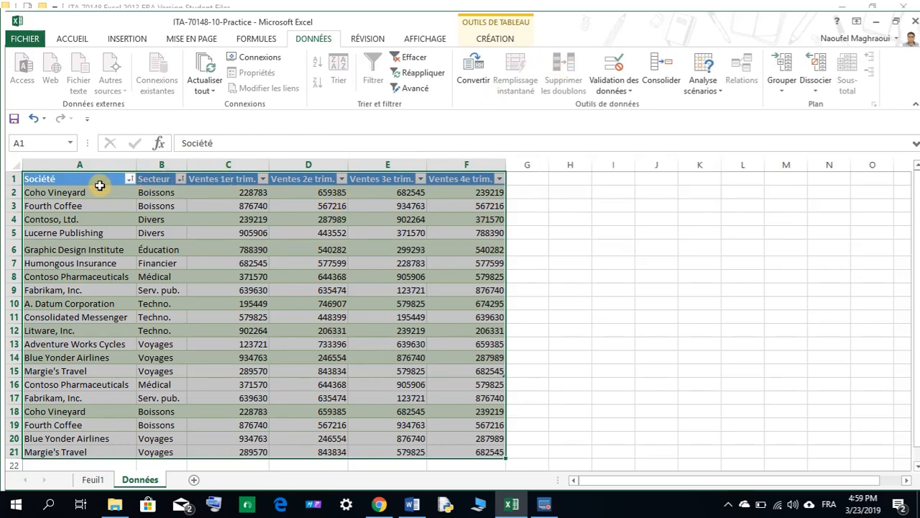
pyautogui.click(169, 206)
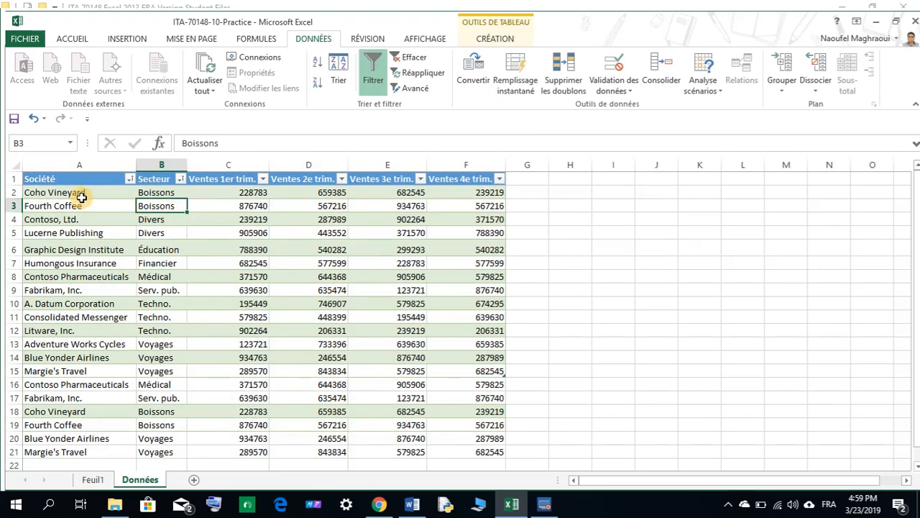
pyautogui.moveTo(80, 194); pyautogui.dragTo(488, 454)
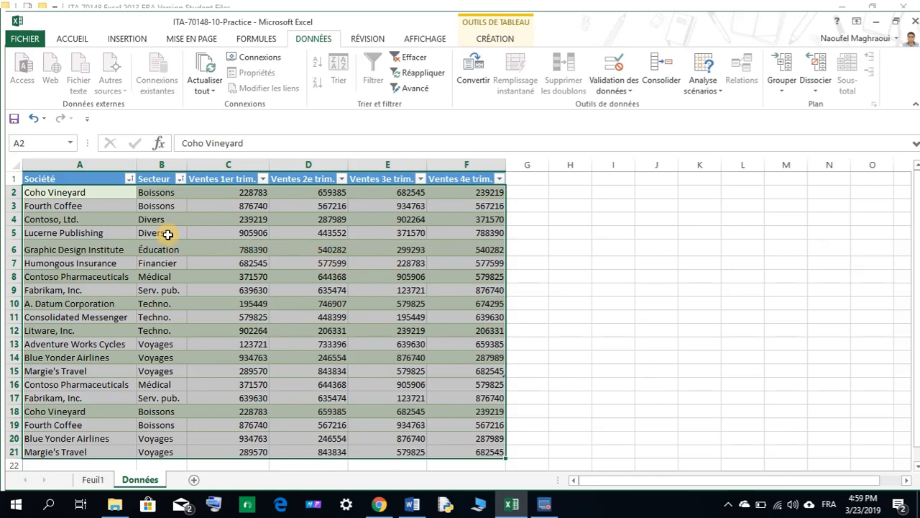
pyautogui.rightClick(183, 206)
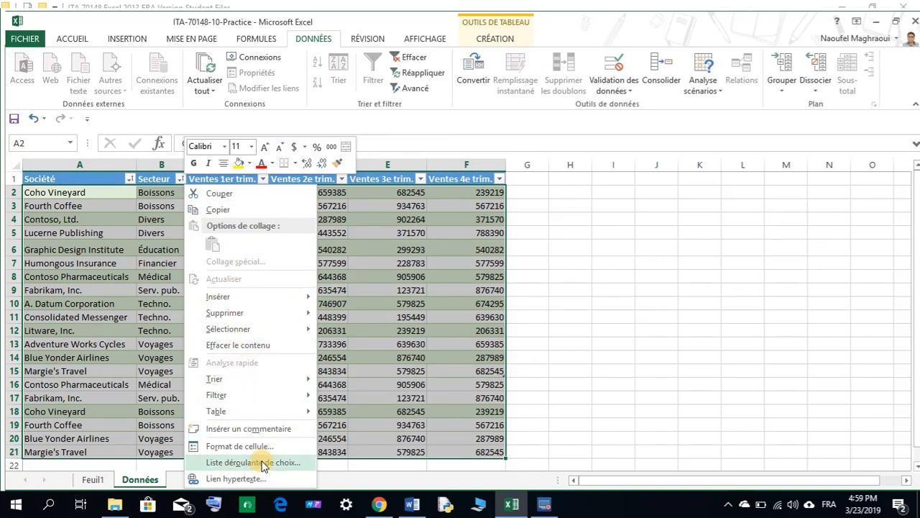
pyautogui.moveTo(274, 317)
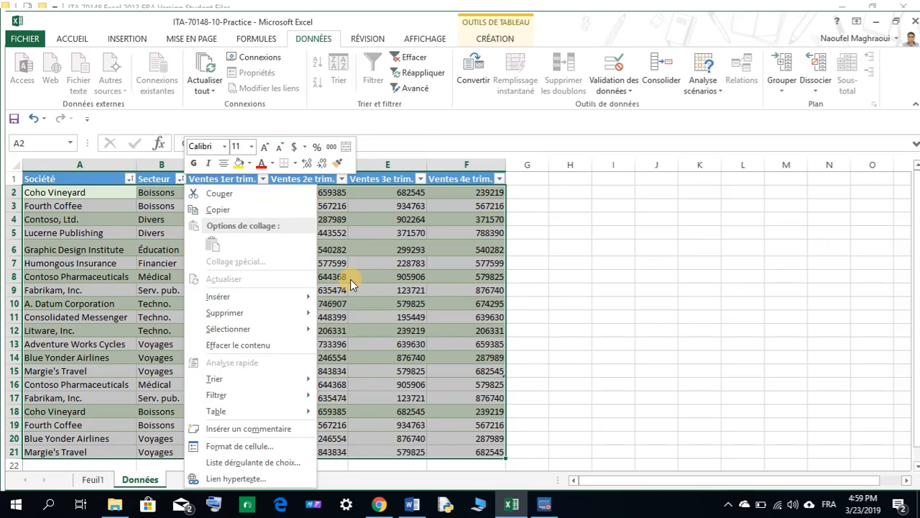
pyautogui.press('Escape')
pyautogui.click(745, 290)
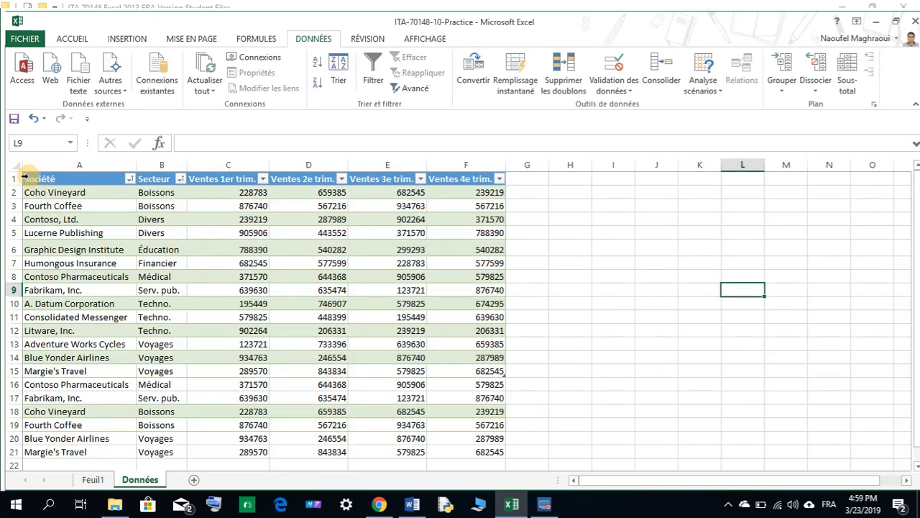
# Check the instructions again and reselect the entire table, including headers, for removing duplicates.
pyautogui.click(412, 505)
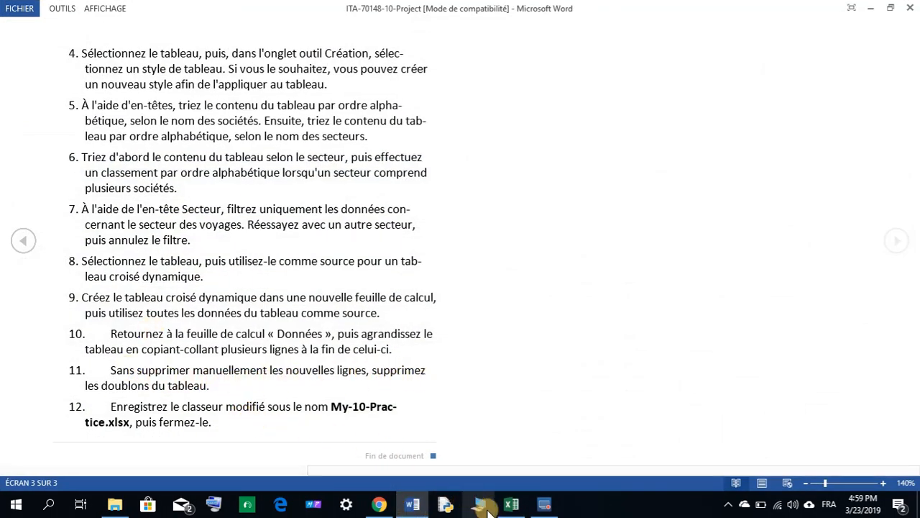
pyautogui.click(512, 504)
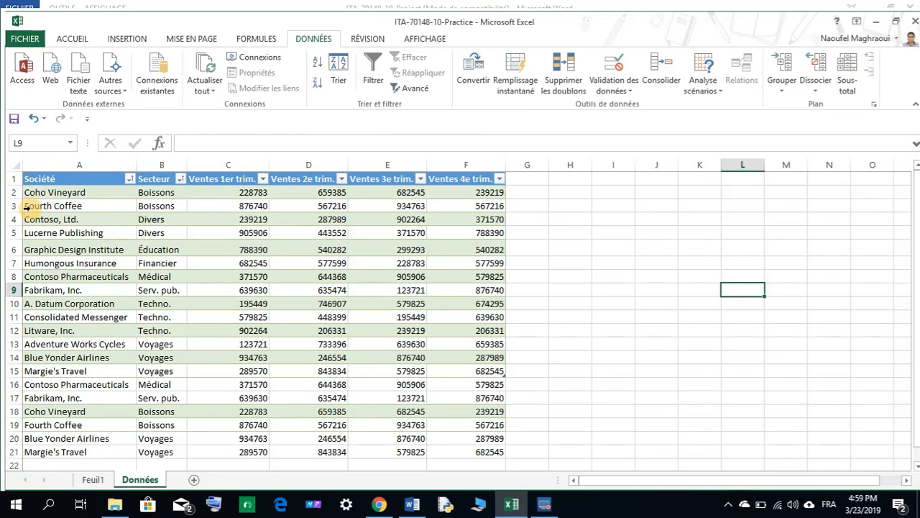
pyautogui.click(30, 192)
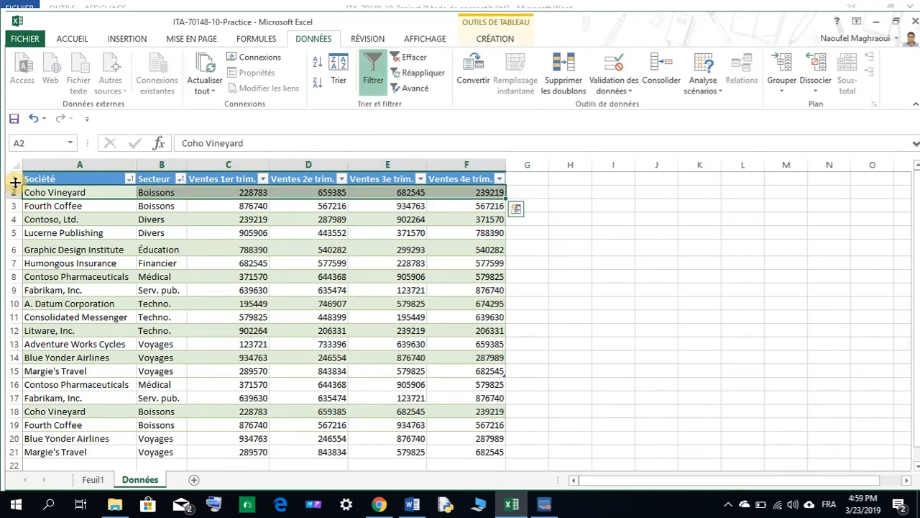
pyautogui.moveTo(10, 179); pyautogui.dragTo(13, 200)
pyautogui.moveTo(7, 239); pyautogui.dragTo(11, 453)
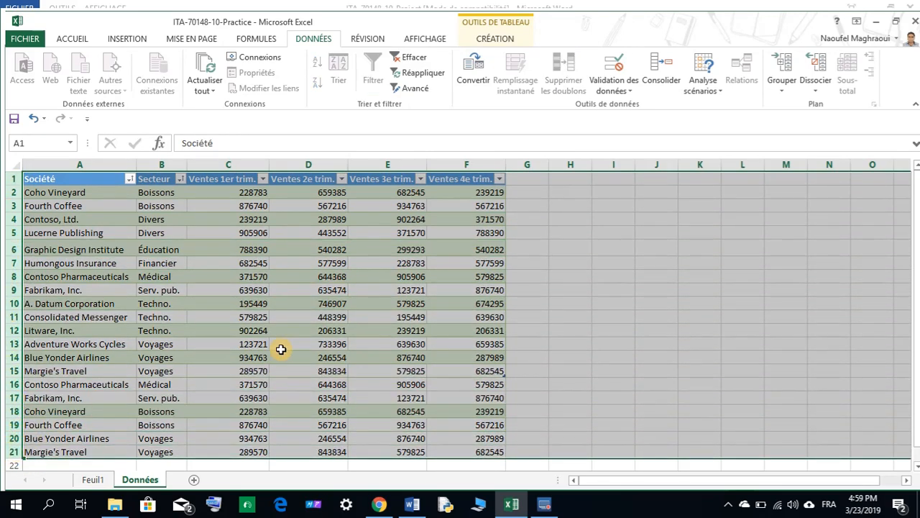
pyautogui.click(283, 280)
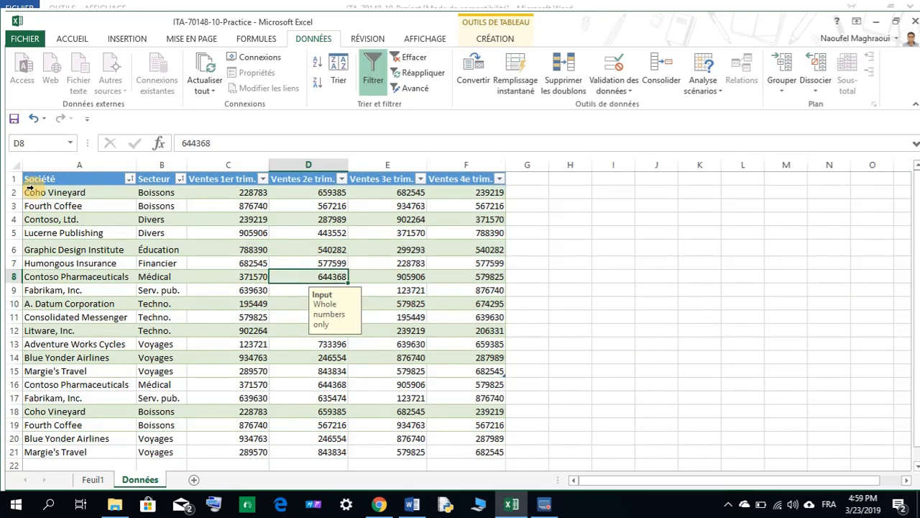
pyautogui.moveTo(29, 178); pyautogui.dragTo(437, 451)
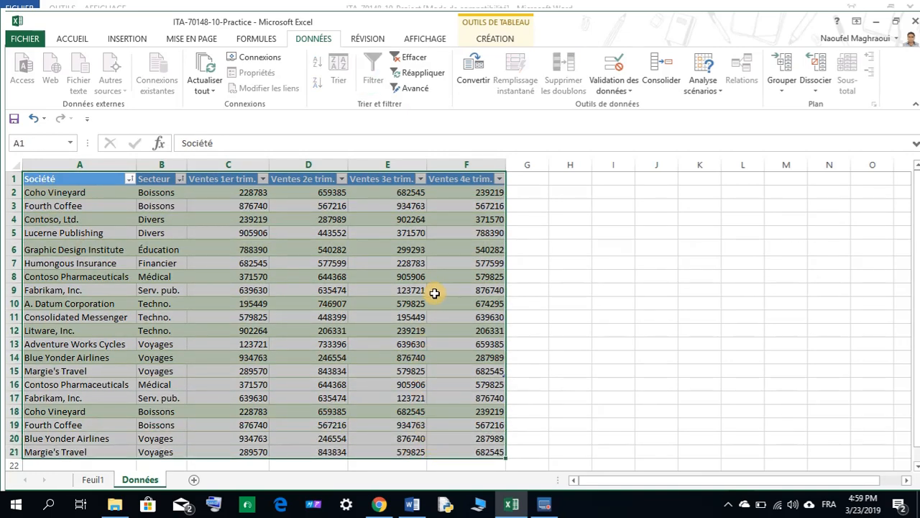
pyautogui.click(151, 232)
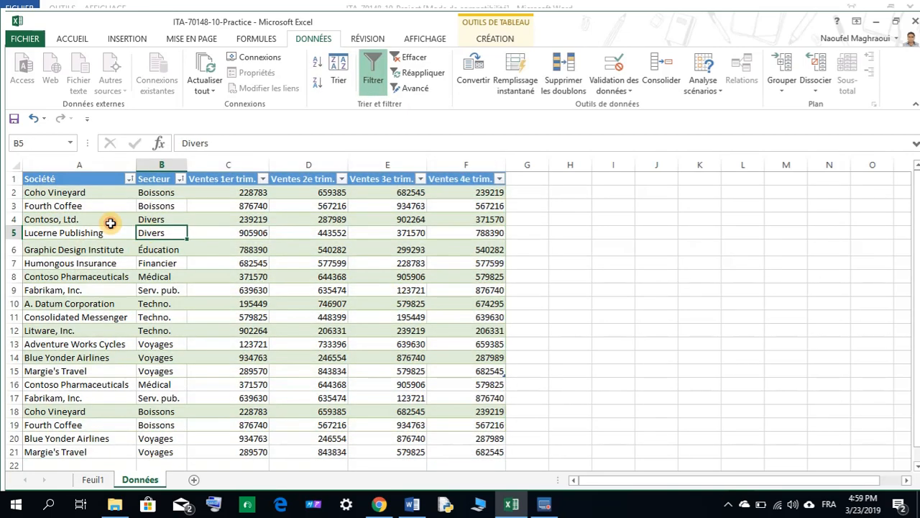
pyautogui.moveTo(62, 193); pyautogui.dragTo(468, 452)
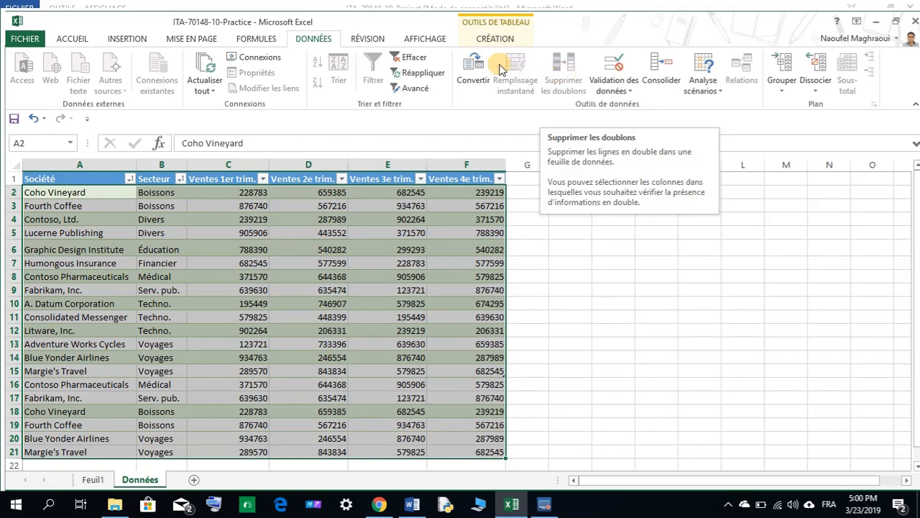
# Maximize the workbook window, browse the ribbon tabs and the delete options, and try the Remove Duplicates command.
pyautogui.doubleClick(374, 20)
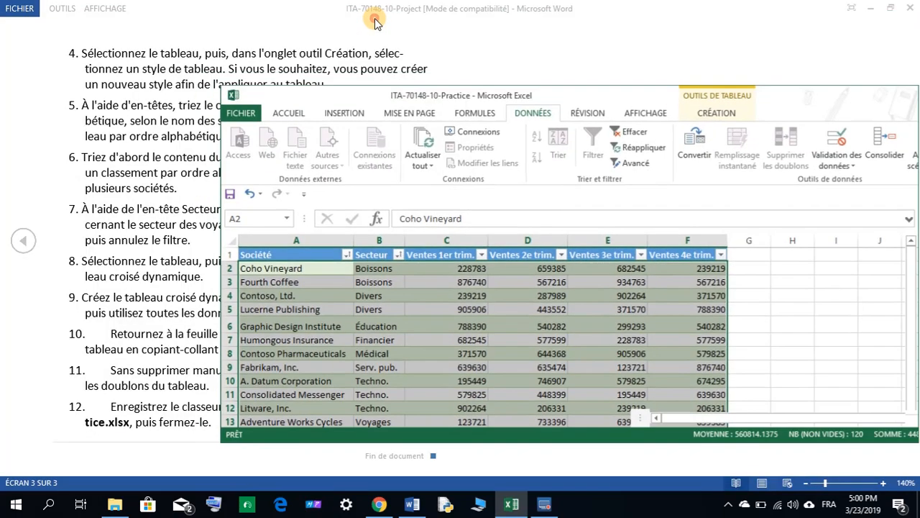
pyautogui.doubleClick(386, 99)
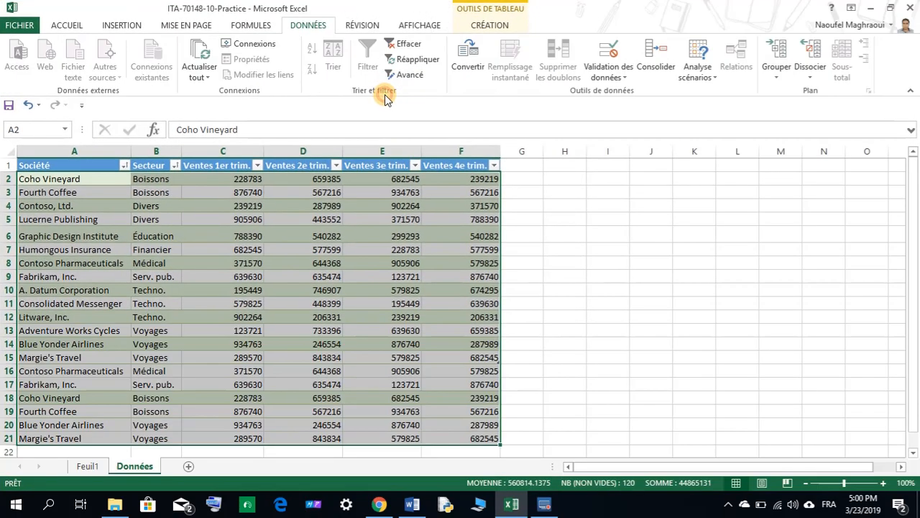
pyautogui.click(359, 26)
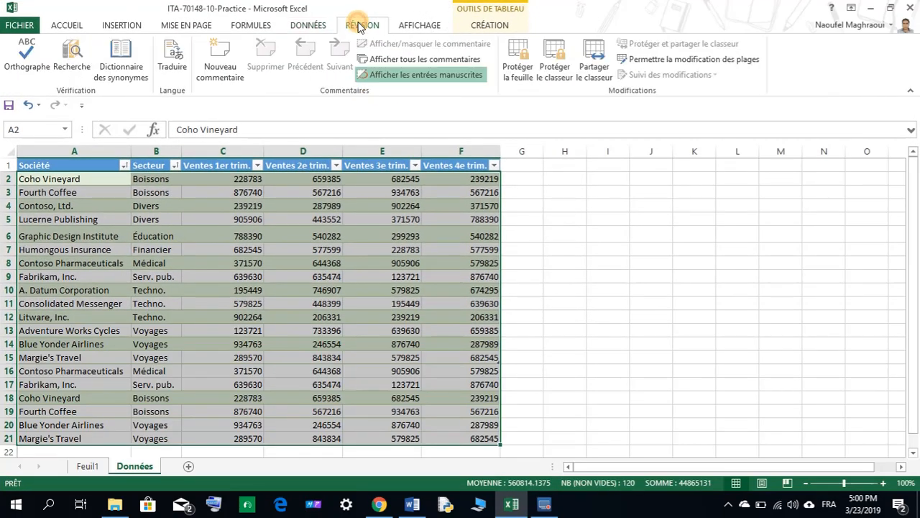
pyautogui.click(415, 28)
pyautogui.click(480, 27)
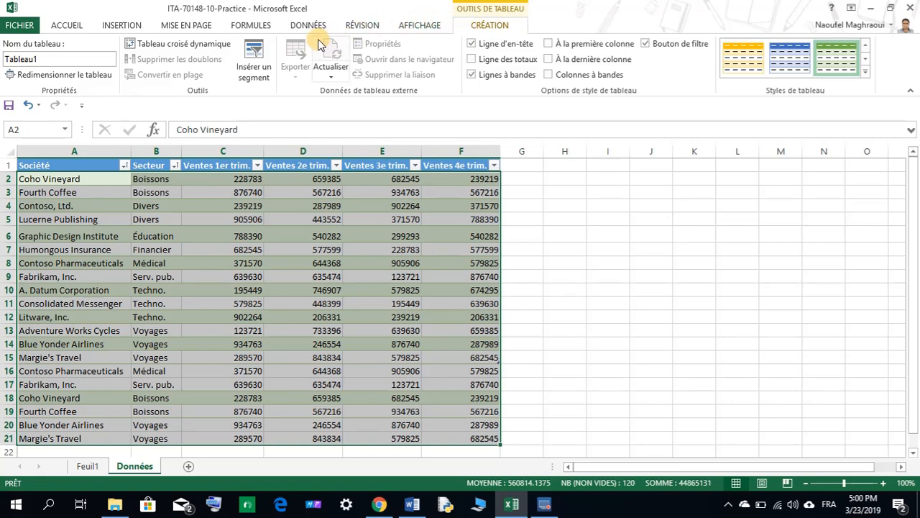
pyautogui.click(68, 26)
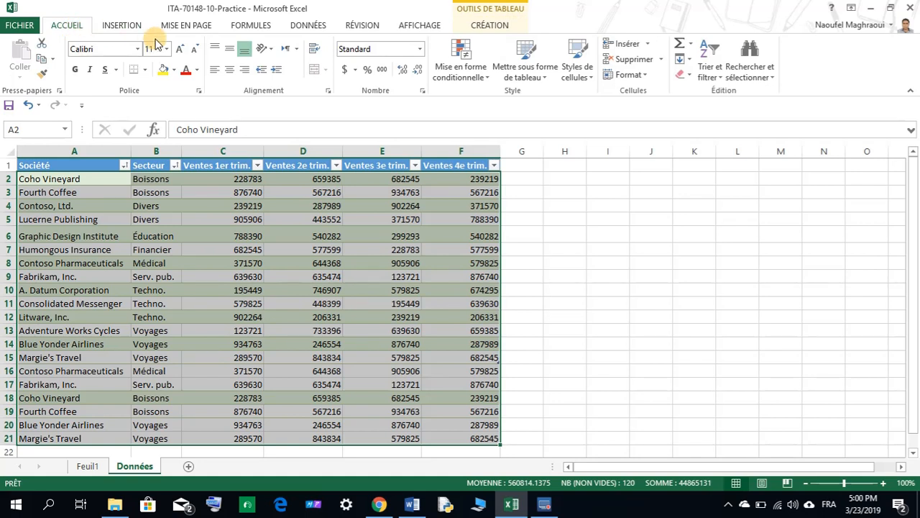
pyautogui.click(662, 60)
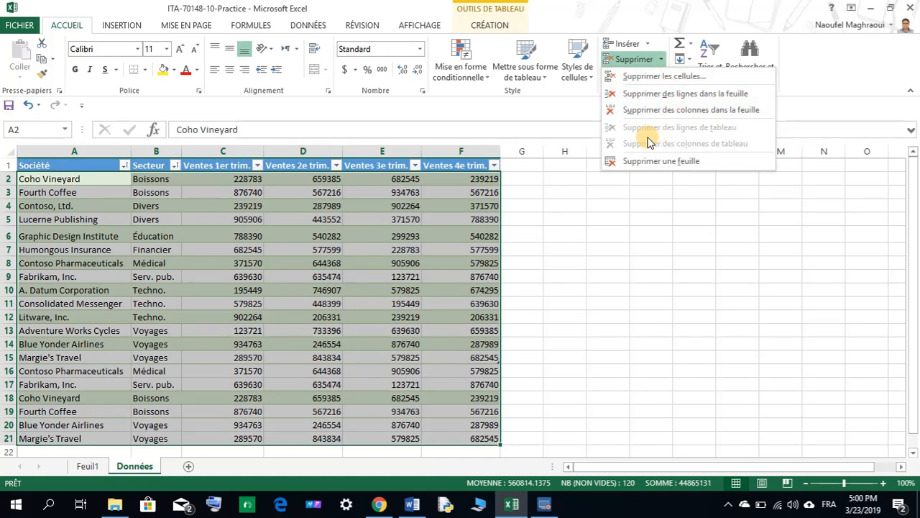
pyautogui.click(828, 54)
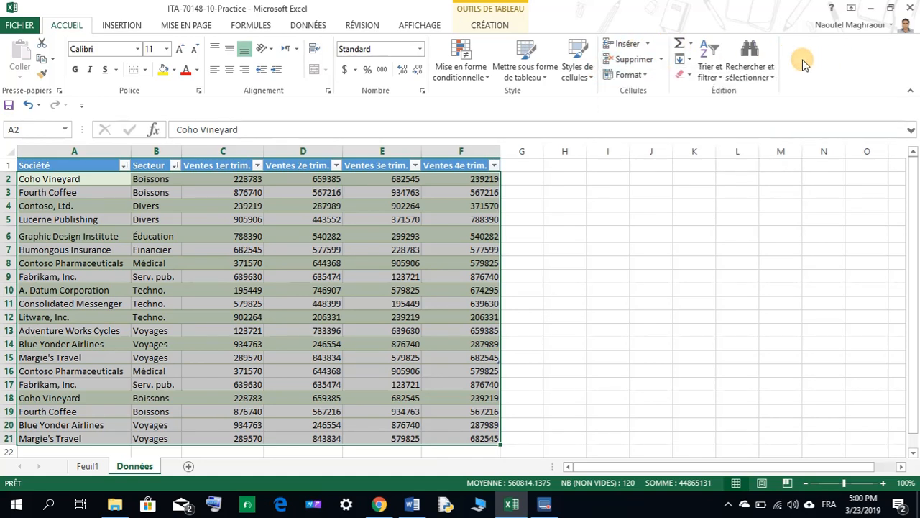
pyautogui.click(404, 25)
pyautogui.click(328, 27)
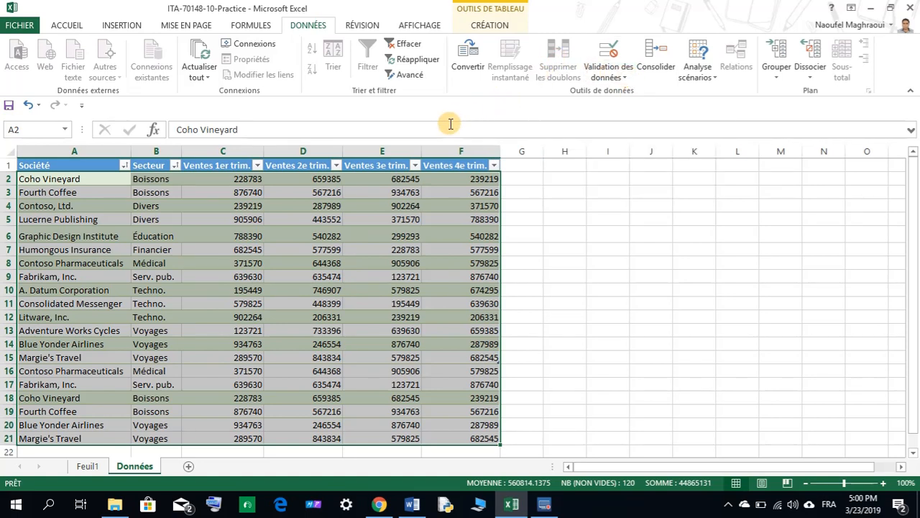
pyautogui.click(560, 69)
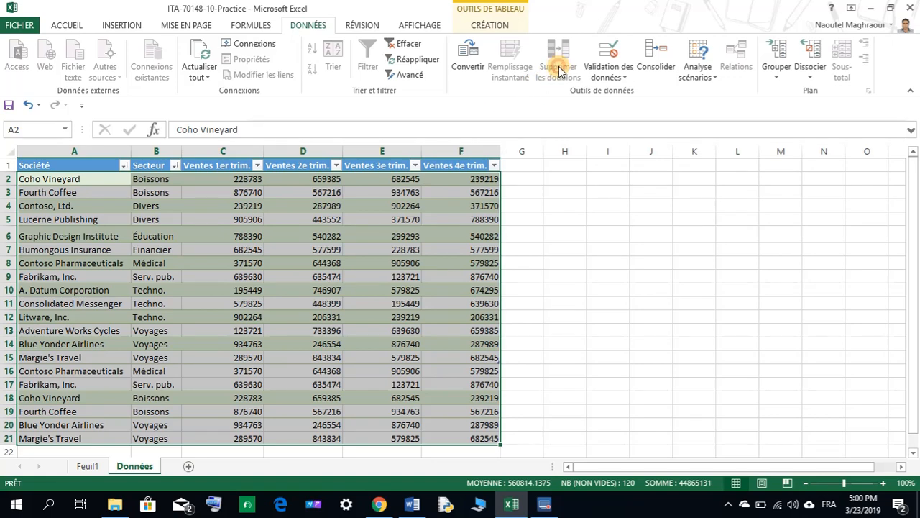
pyautogui.click(261, 215)
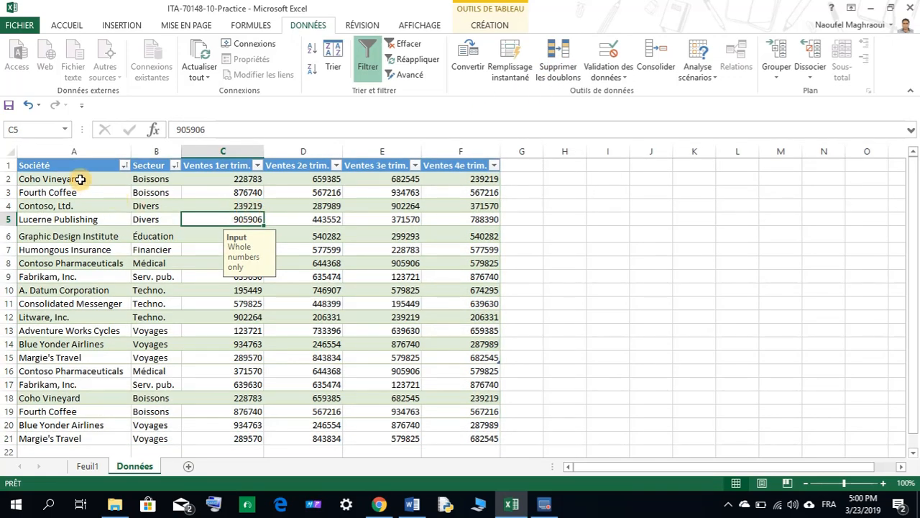
# Undo the earlier row pastes until the table ends again at row 15, then clear the copy marquee.
pyautogui.moveTo(81, 179); pyautogui.dragTo(454, 330)
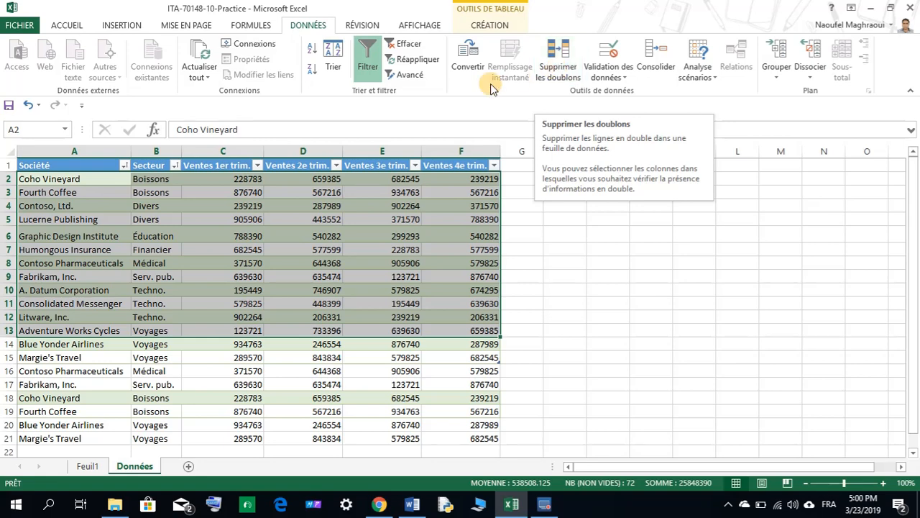
pyautogui.moveTo(52, 178); pyautogui.dragTo(456, 397)
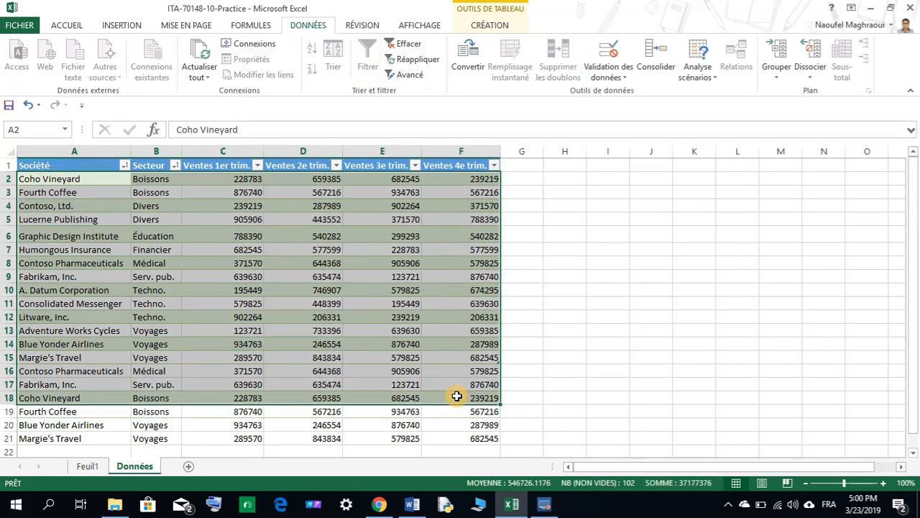
pyautogui.click(22, 179)
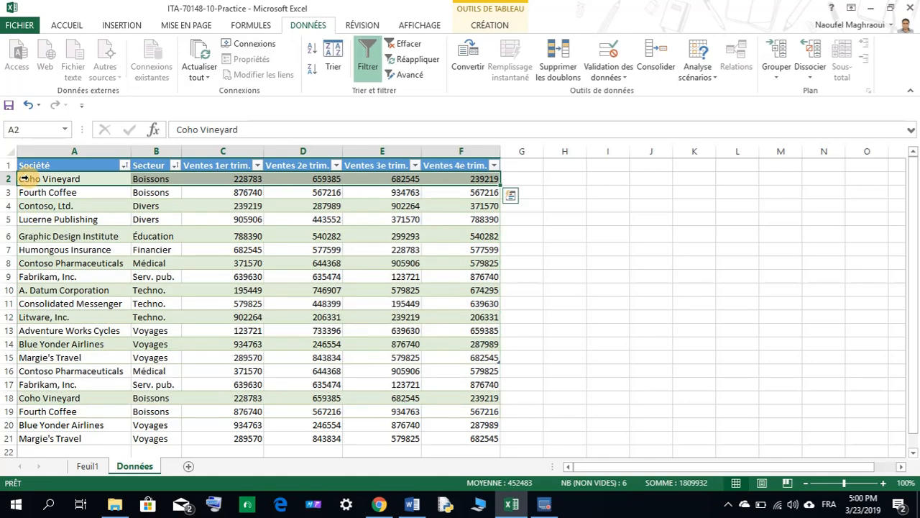
pyautogui.click(26, 105)
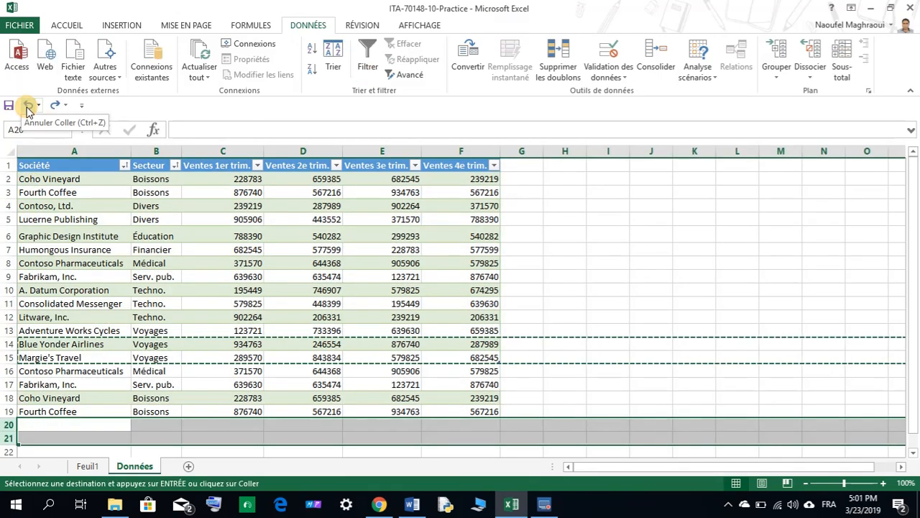
pyautogui.click(27, 106)
pyautogui.click(27, 106)
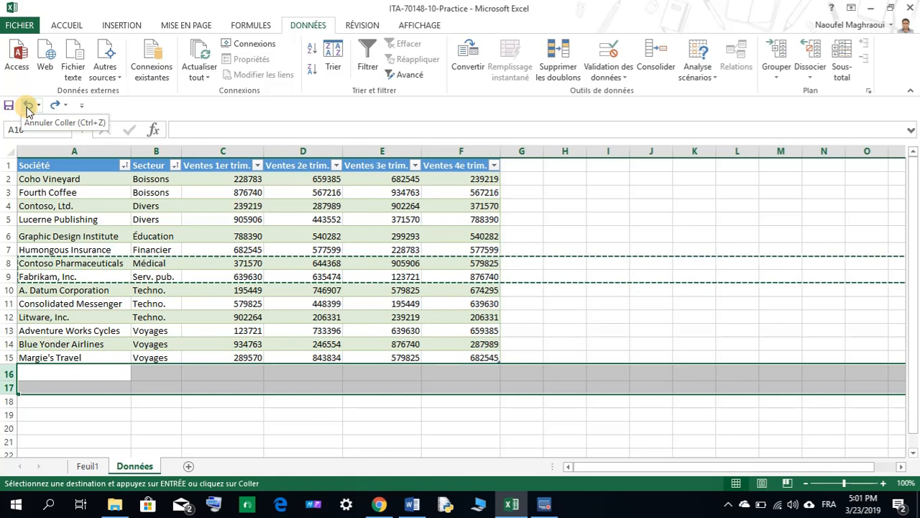
pyautogui.click(27, 106)
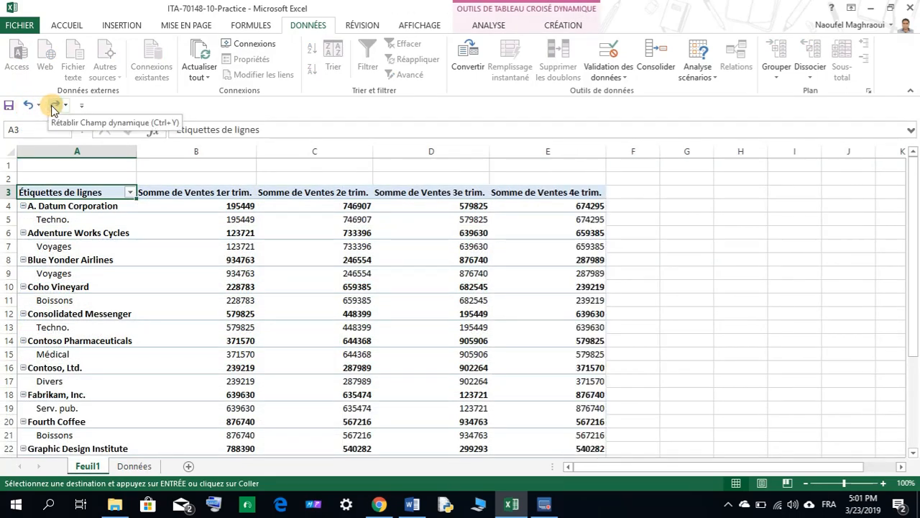
pyautogui.click(54, 106)
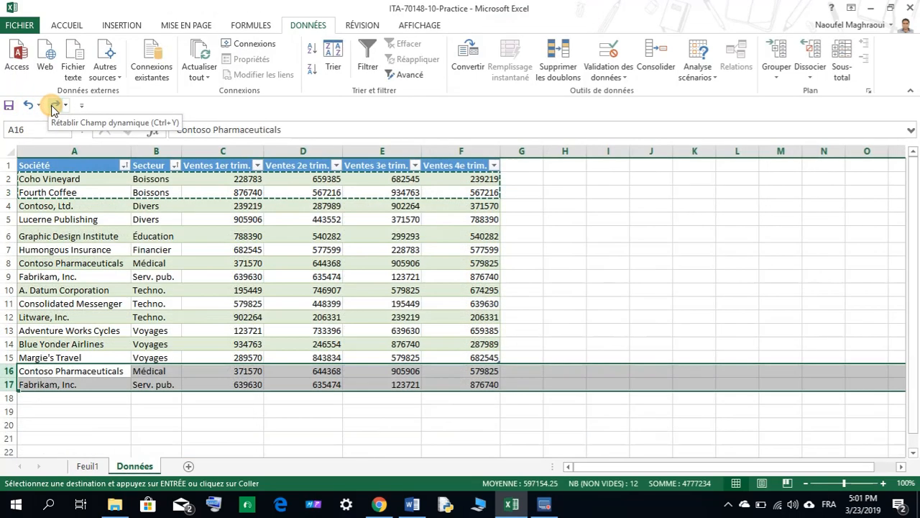
pyautogui.click(93, 315)
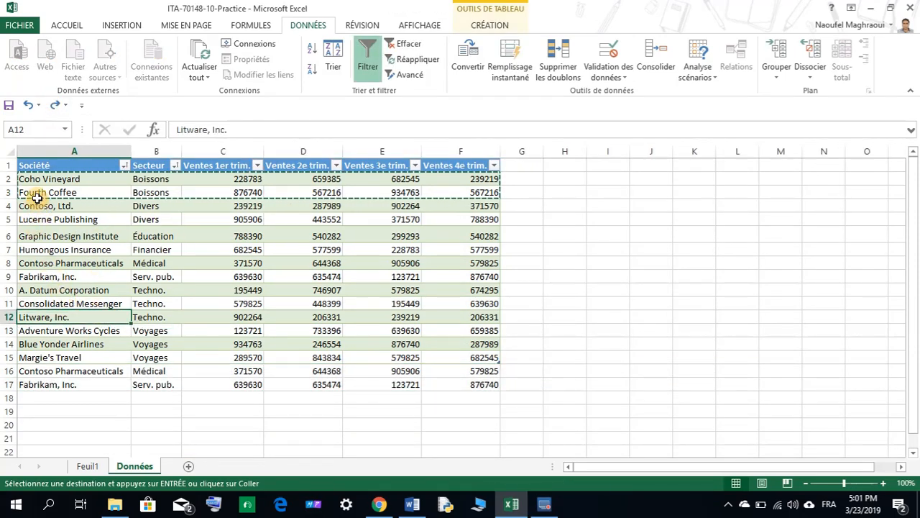
pyautogui.click(26, 106)
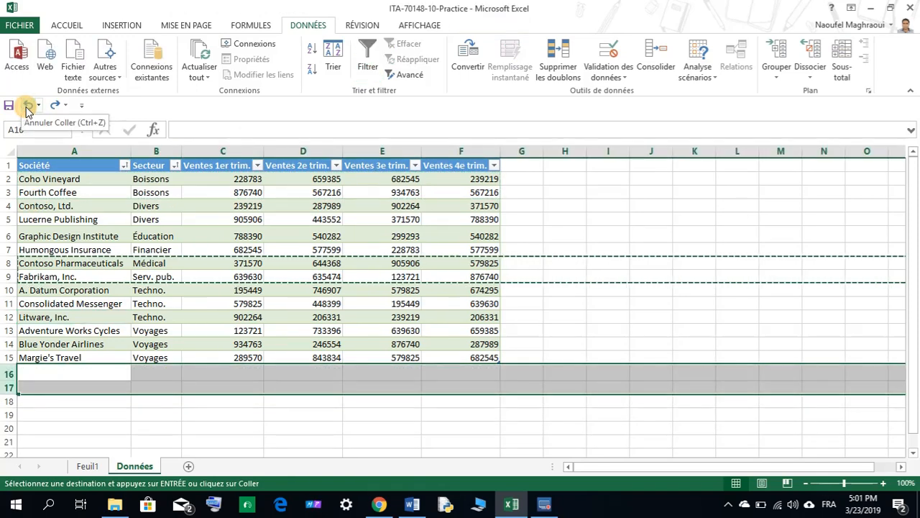
pyautogui.click(87, 315)
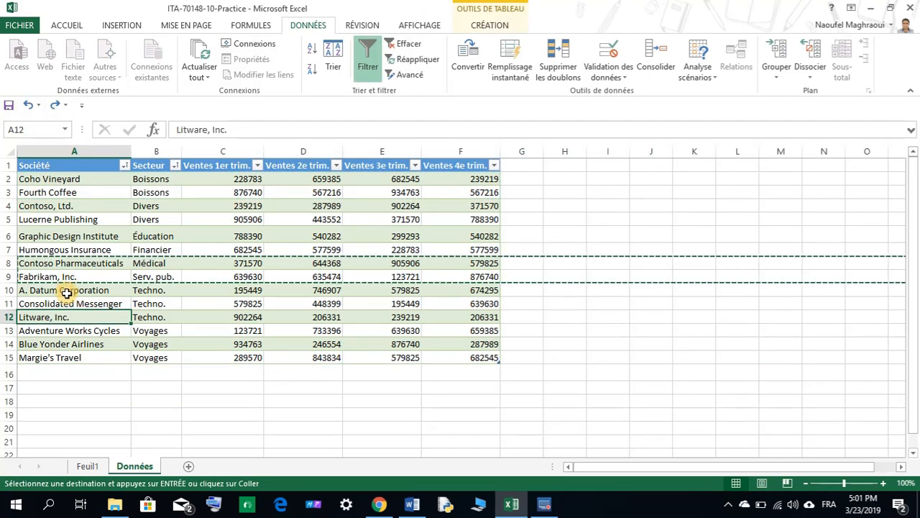
pyautogui.press('Escape')
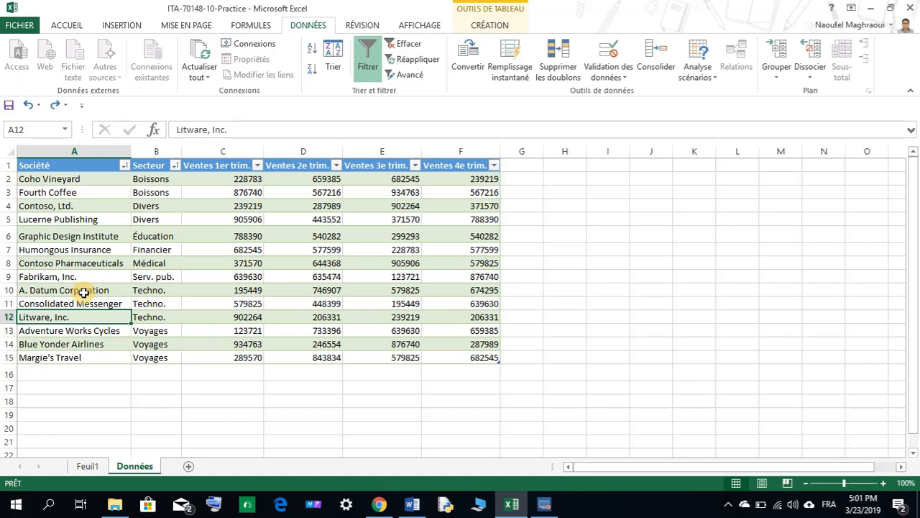
# Copy table rows 2 to 7 and paste them directly below the table at row 16, then clear the marquee.
pyautogui.click(37, 219)
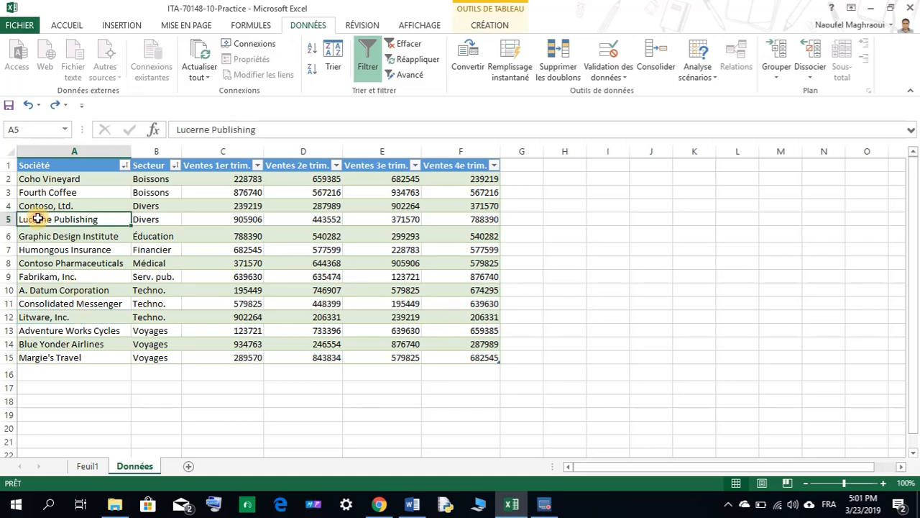
pyautogui.click(15, 180)
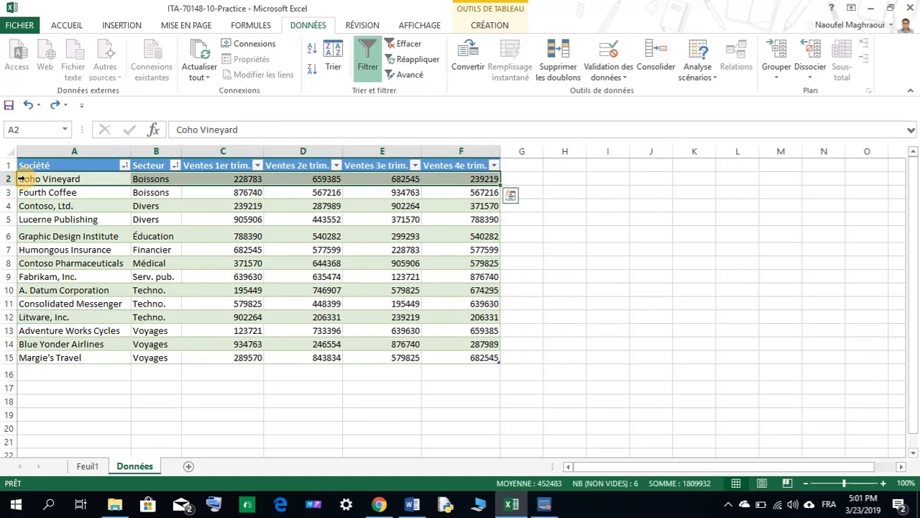
pyautogui.moveTo(21, 179); pyautogui.dragTo(214, 235)
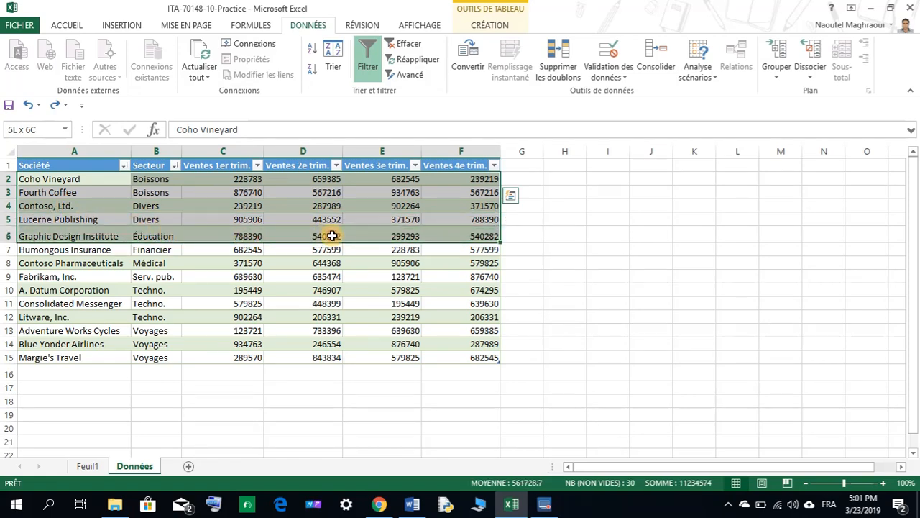
pyautogui.moveTo(332, 236); pyautogui.dragTo(415, 248)
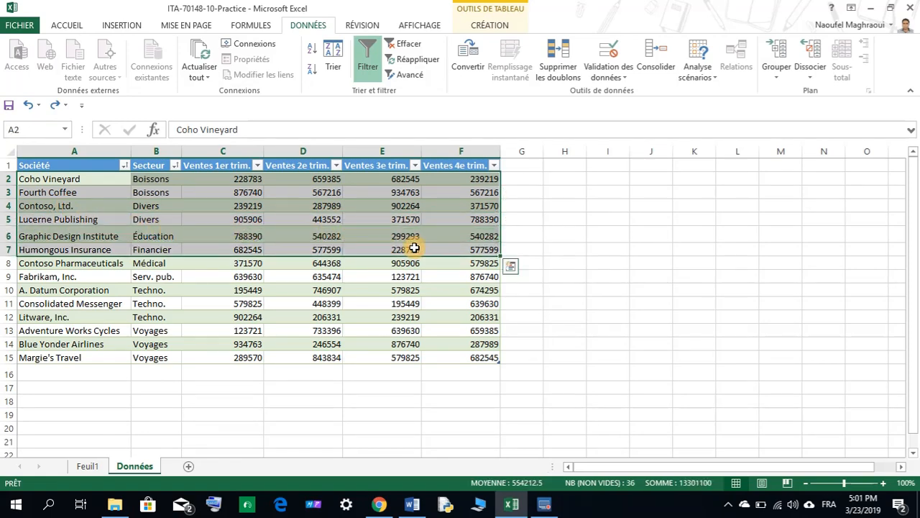
pyautogui.rightClick(227, 212)
pyautogui.click(239, 207)
pyautogui.rightClick(62, 373)
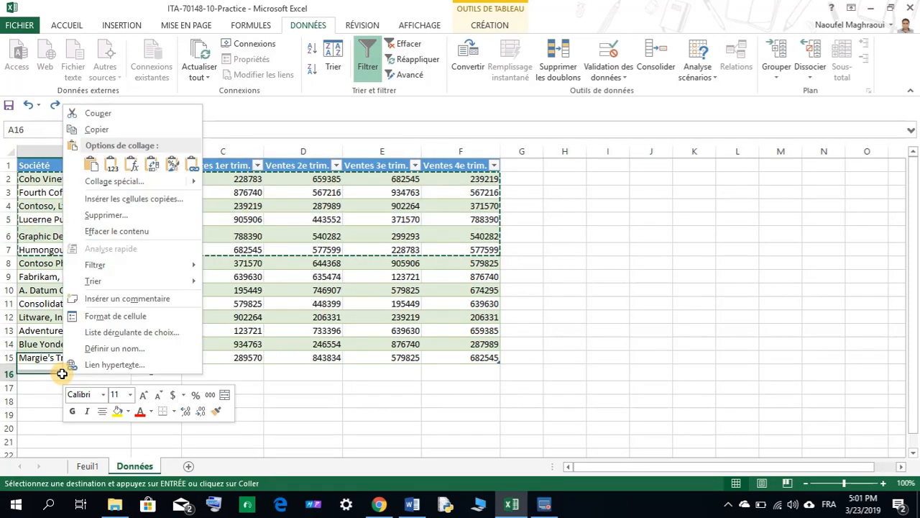
pyautogui.click(91, 165)
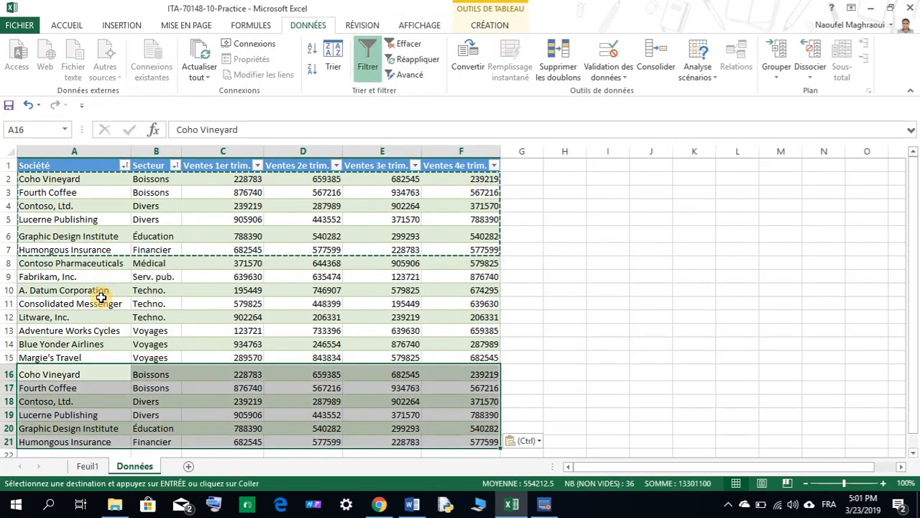
pyautogui.click(98, 317)
pyautogui.press('Escape')
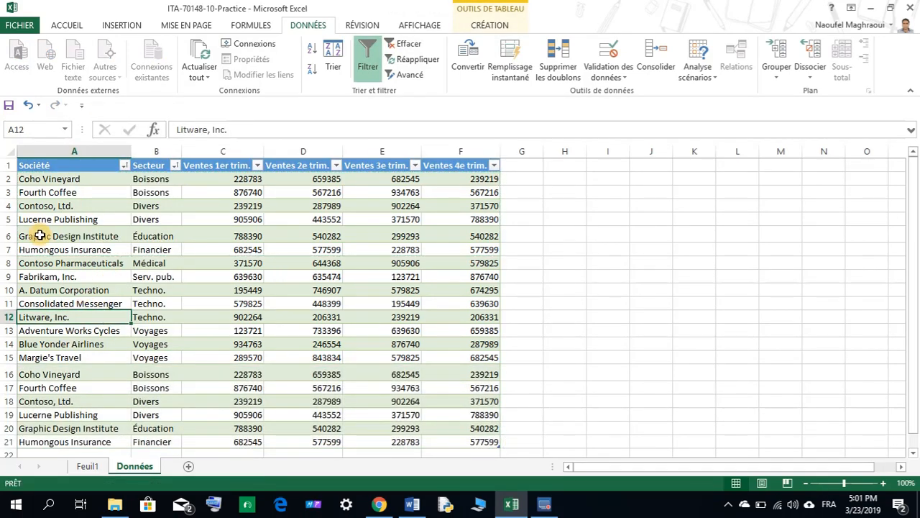
# Select the whole table and remove duplicate rows, comparing all columns with headers enabled.
pyautogui.moveTo(28, 179); pyautogui.dragTo(399, 442)
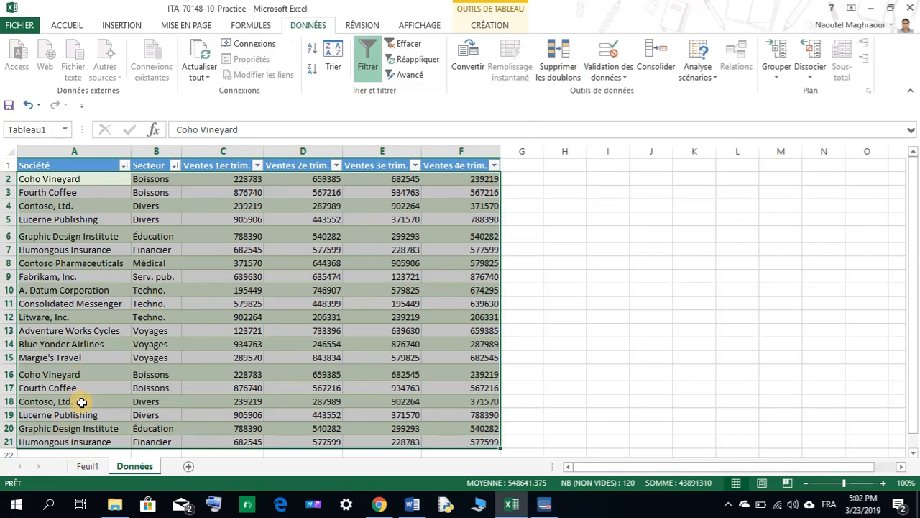
pyautogui.click(554, 63)
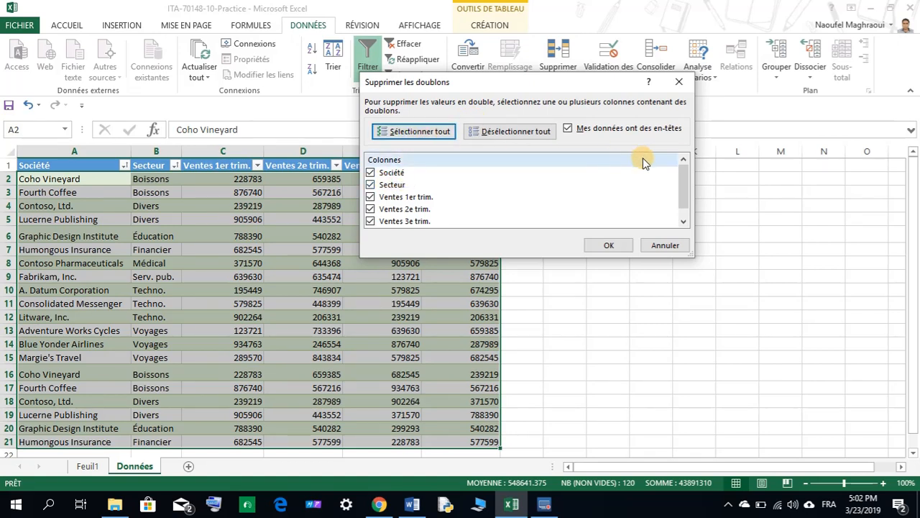
pyautogui.moveTo(683, 176); pyautogui.dragTo(683, 184)
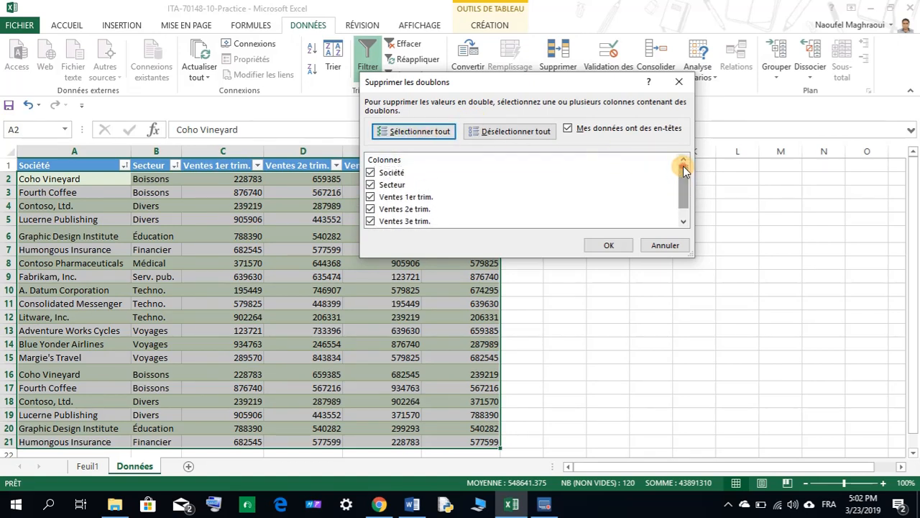
pyautogui.click(607, 245)
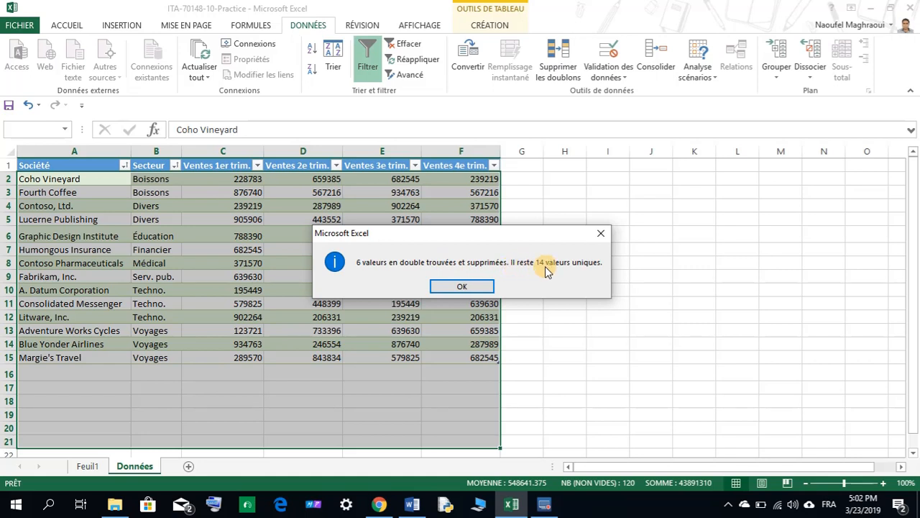
pyautogui.click(463, 286)
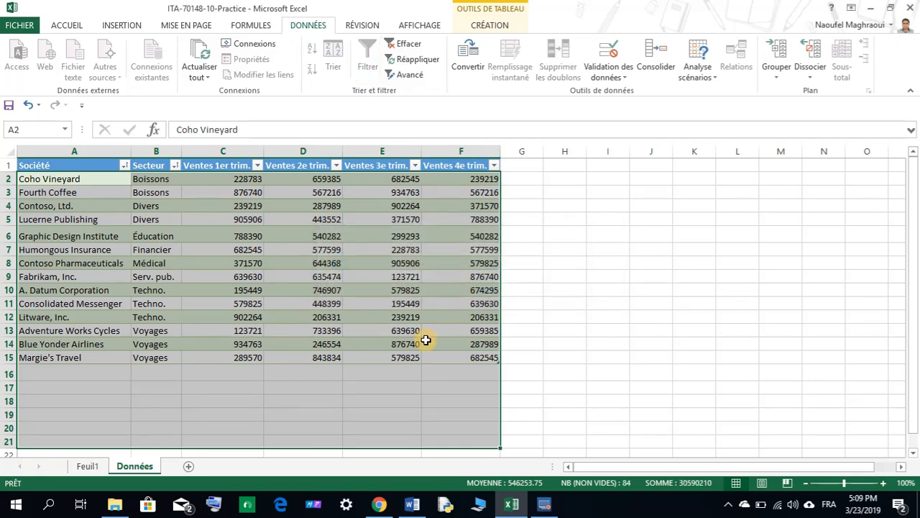
# Switch to the Word instructions and copy the file name My-10-Practice.xlsx from the last instruction.
pyautogui.click(411, 504)
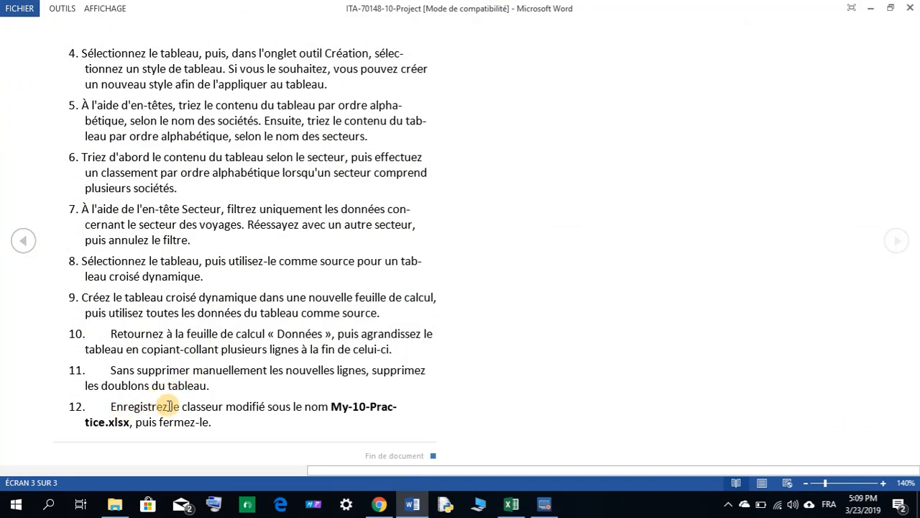
pyautogui.moveTo(331, 406); pyautogui.dragTo(143, 420)
pyautogui.rightClick(359, 409)
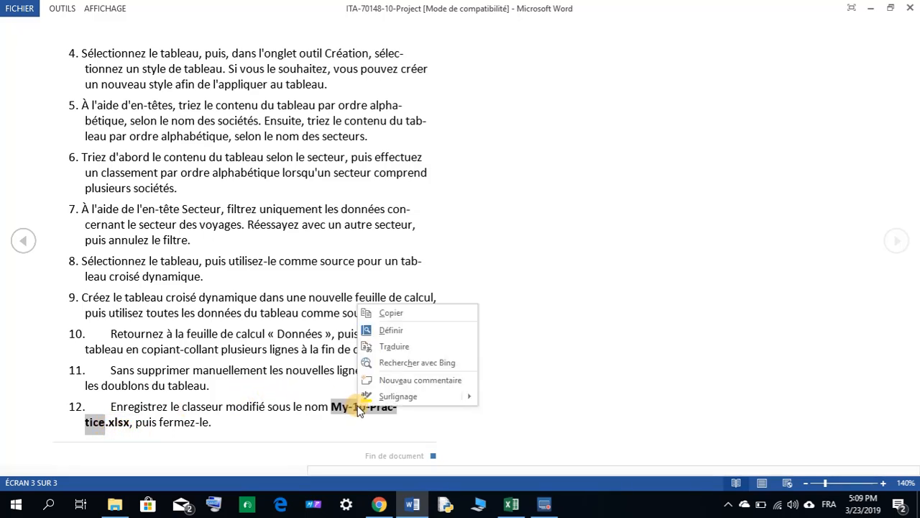
pyautogui.click(385, 314)
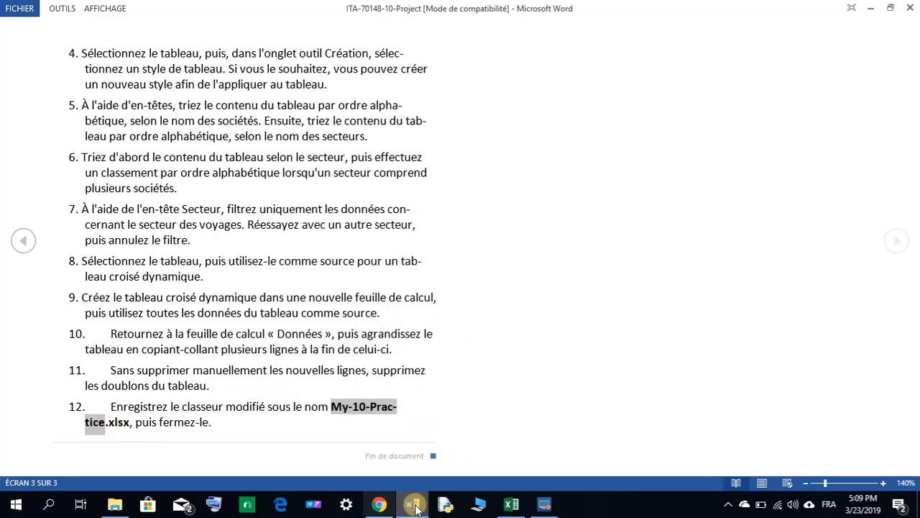
# Switch back to the workbook and save it as My-10-Practice in the Mon travail folder.
pyautogui.click(511, 505)
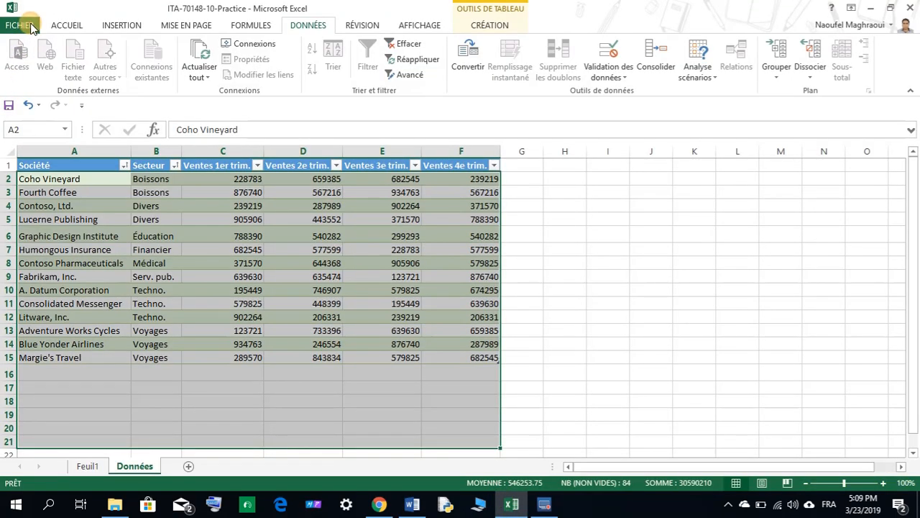
pyautogui.click(31, 27)
pyautogui.click(44, 157)
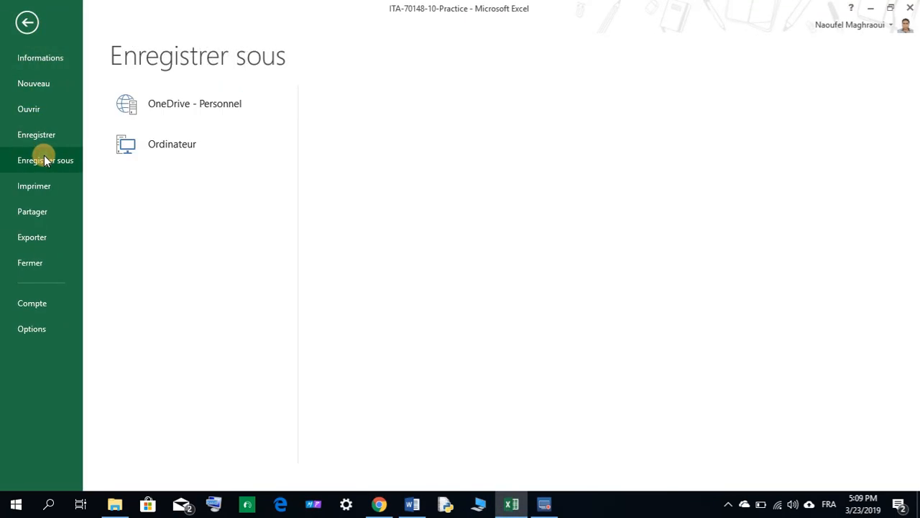
pyautogui.click(369, 233)
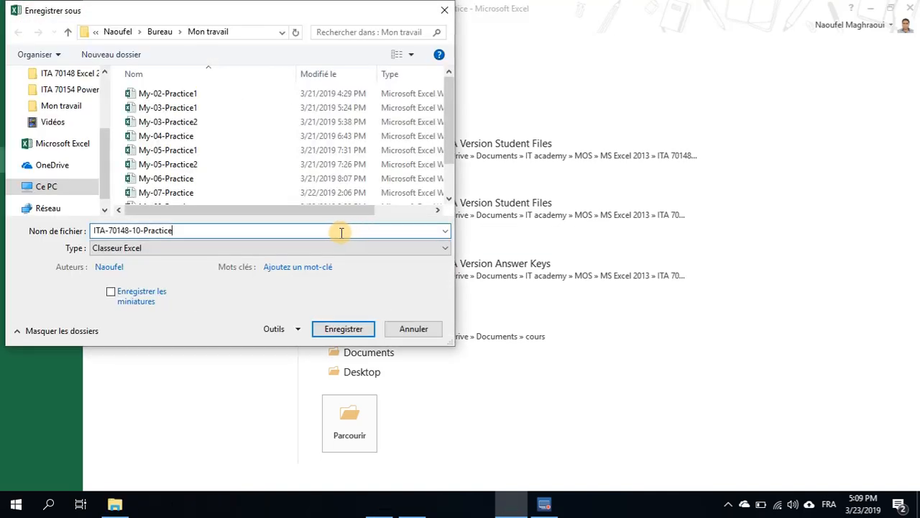
pyautogui.click(216, 232)
pyautogui.doubleClick(167, 230)
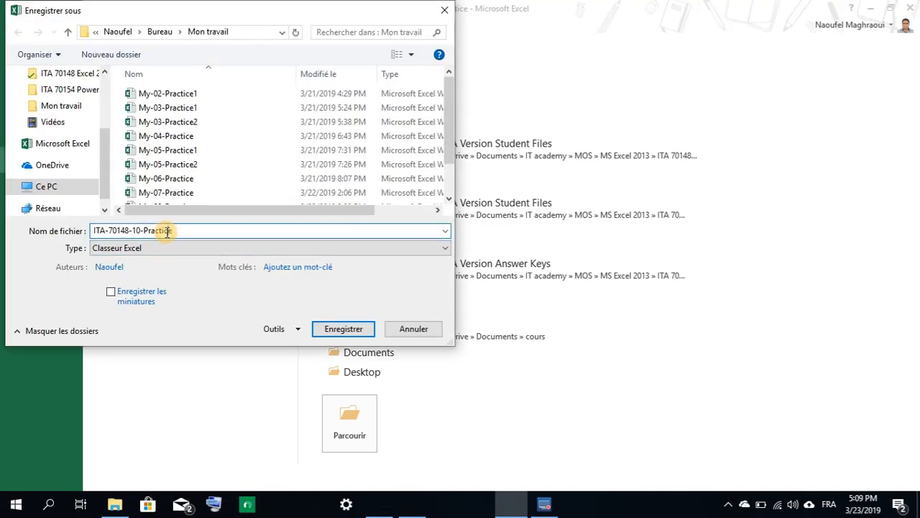
pyautogui.moveTo(173, 230); pyautogui.dragTo(92, 234)
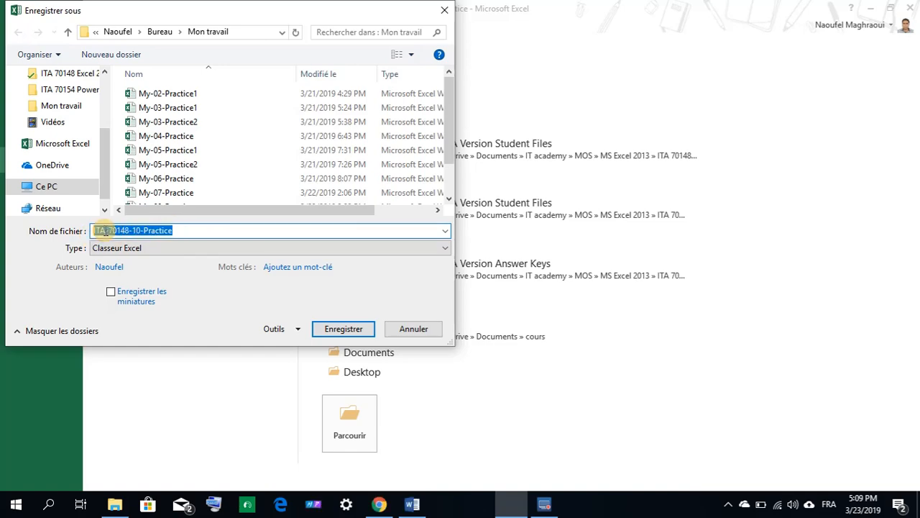
pyautogui.rightClick(105, 230)
pyautogui.click(142, 288)
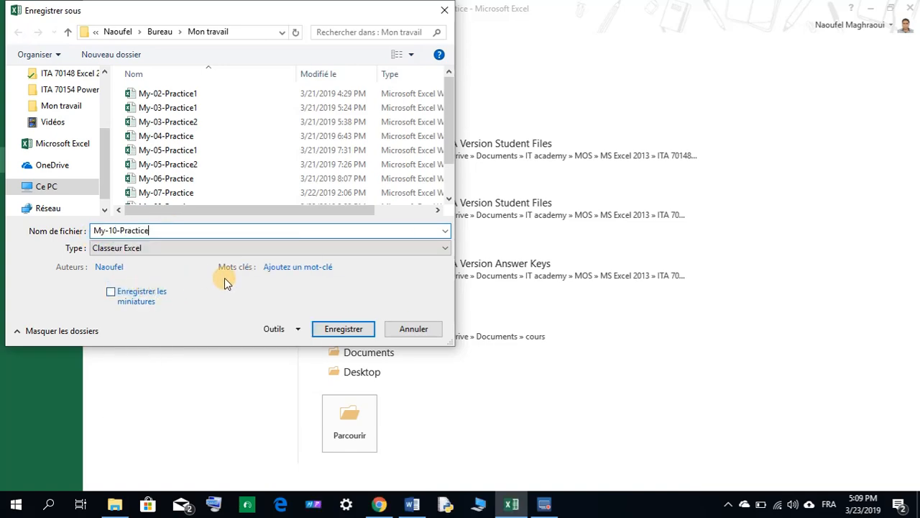
pyautogui.click(344, 329)
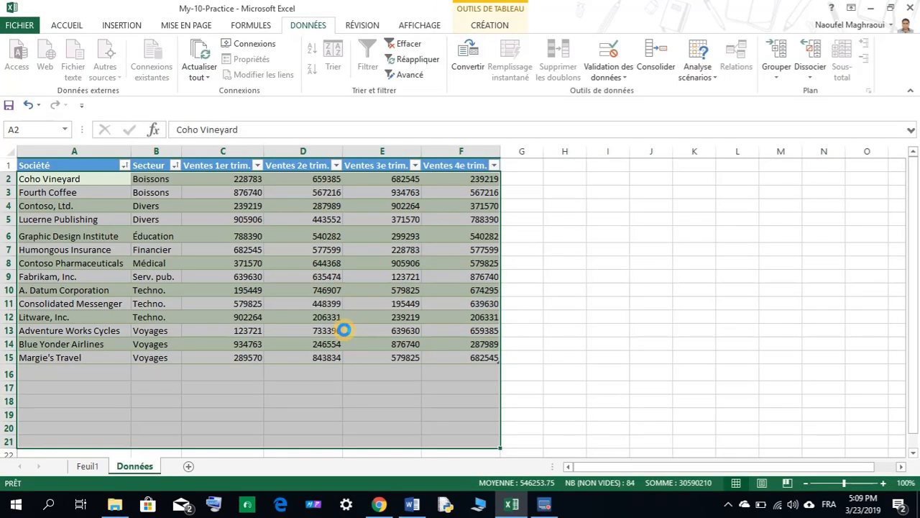
pyautogui.click(544, 266)
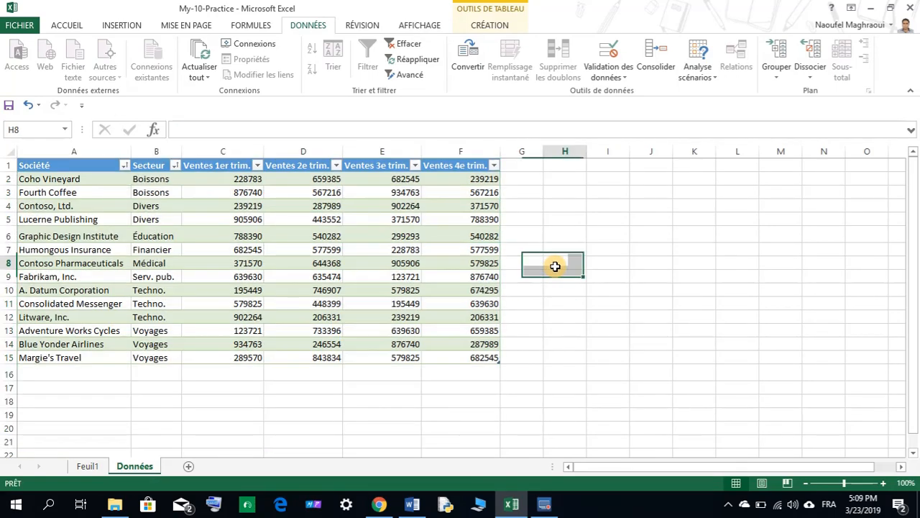